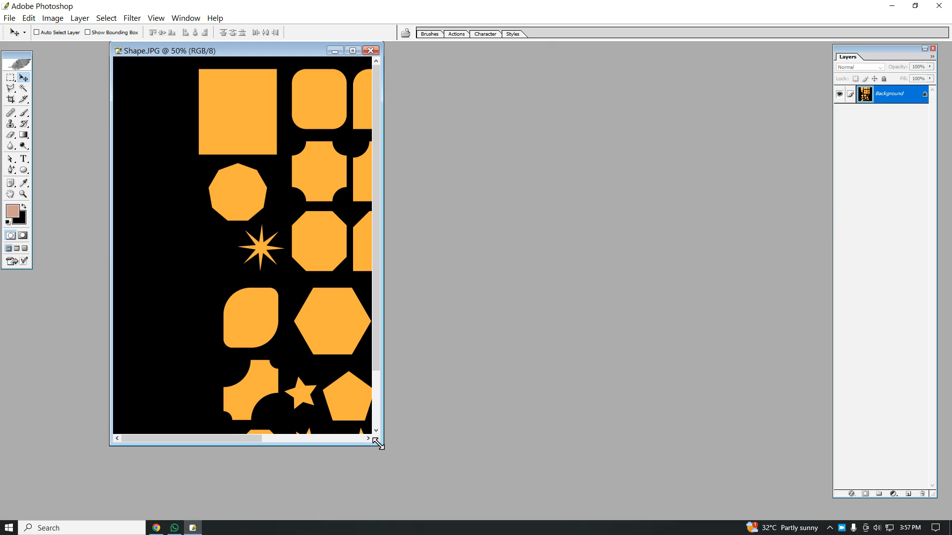
Shrink the Shape.JPG view to 33.3% and set its window beside the layers list
left_click(298, 301, "alt")
left_click_drag(243, 49, 649, 56)
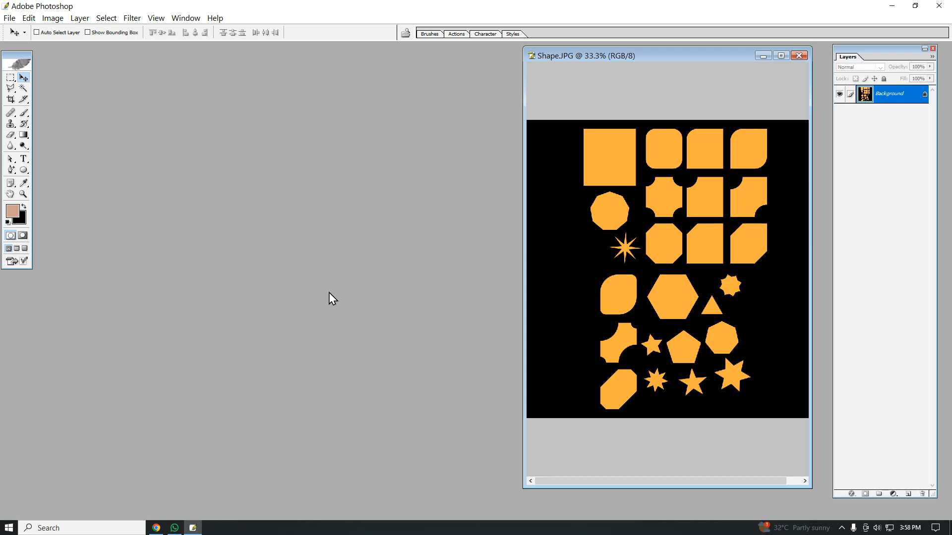
View the green madrasa admission banner image from the Project folder on New Volume (E:), and put the file browser away
key("super+d")
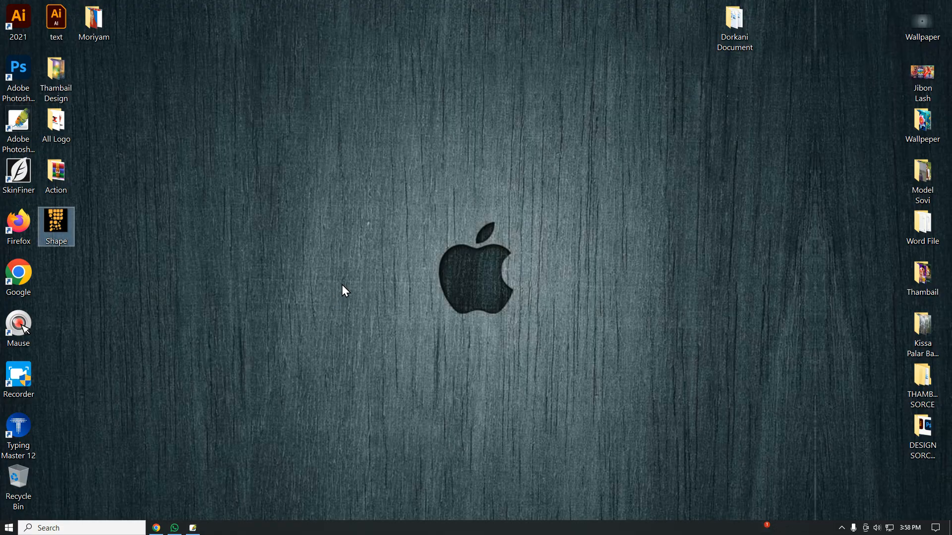
key("super+e")
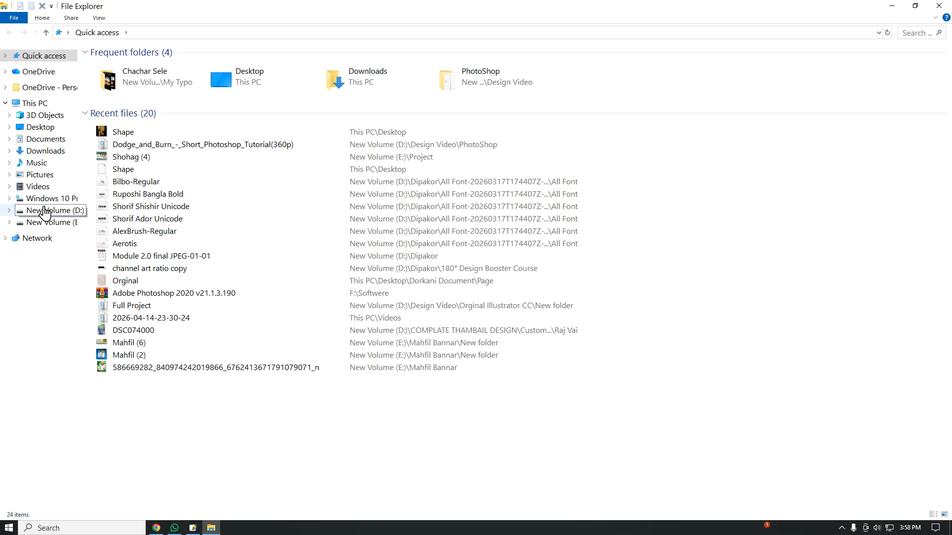
left_click(45, 213)
left_click(48, 223)
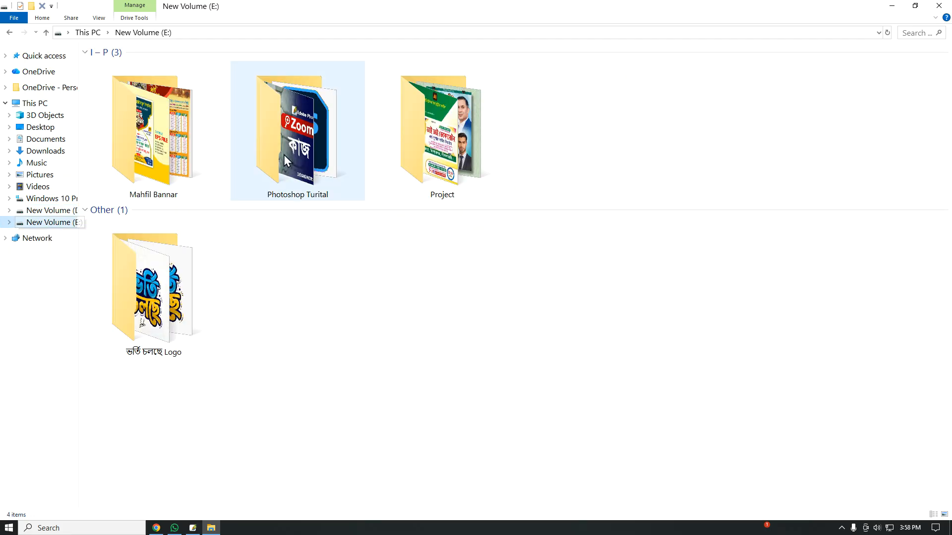
double_click(498, 166)
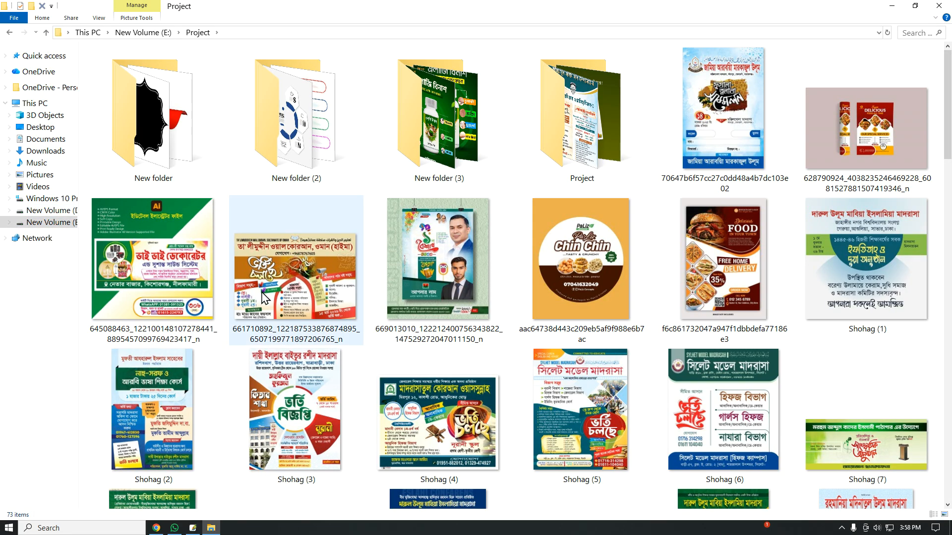
double_click(493, 455)
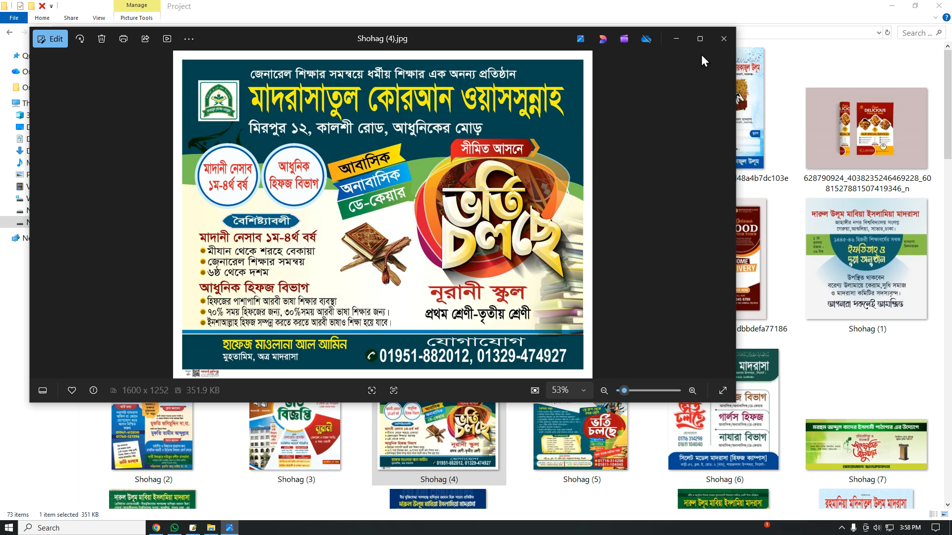
left_click(724, 39)
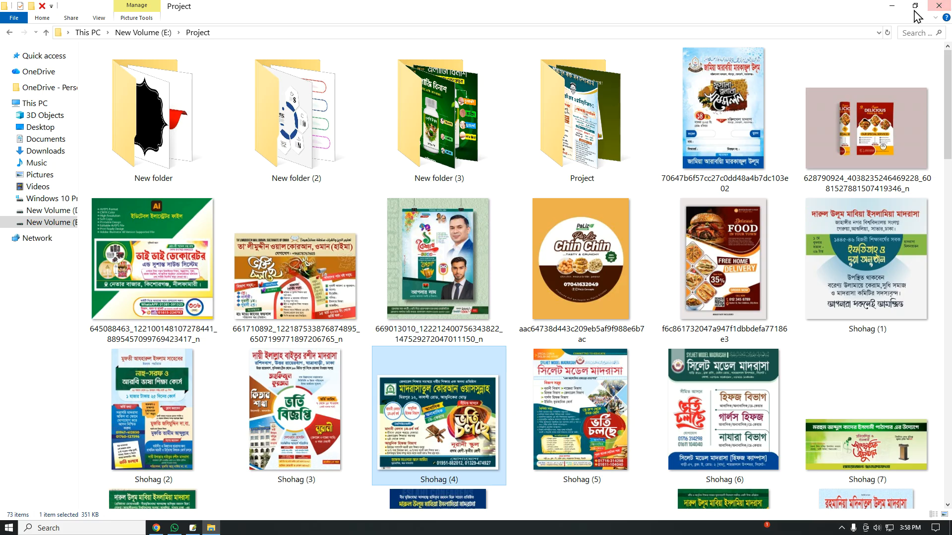
left_click(892, 6)
Switch back to Adobe Photoshop and examine the orange shapes in Shape.JPG at larger magnification, returning the document to 33.3% beside the layers list
left_click(193, 528)
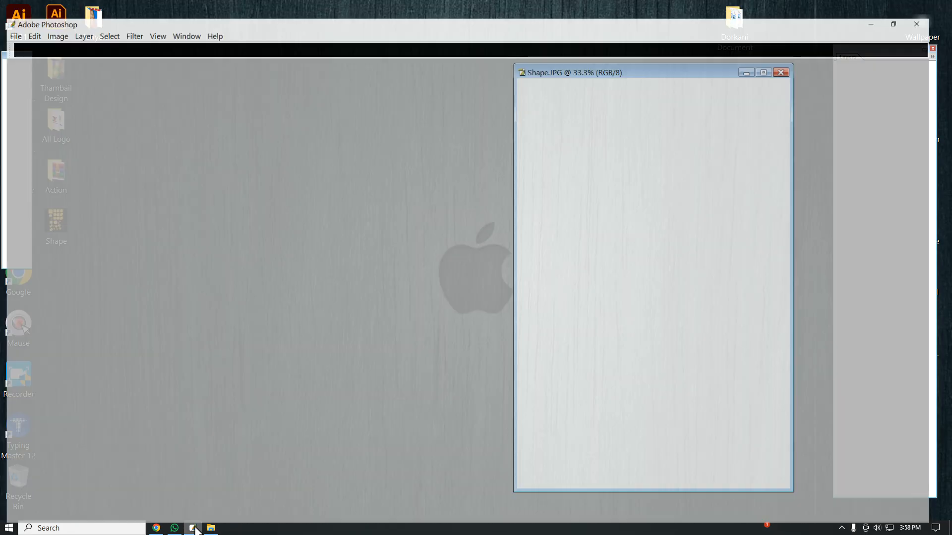
left_click_drag(682, 66, 328, 73)
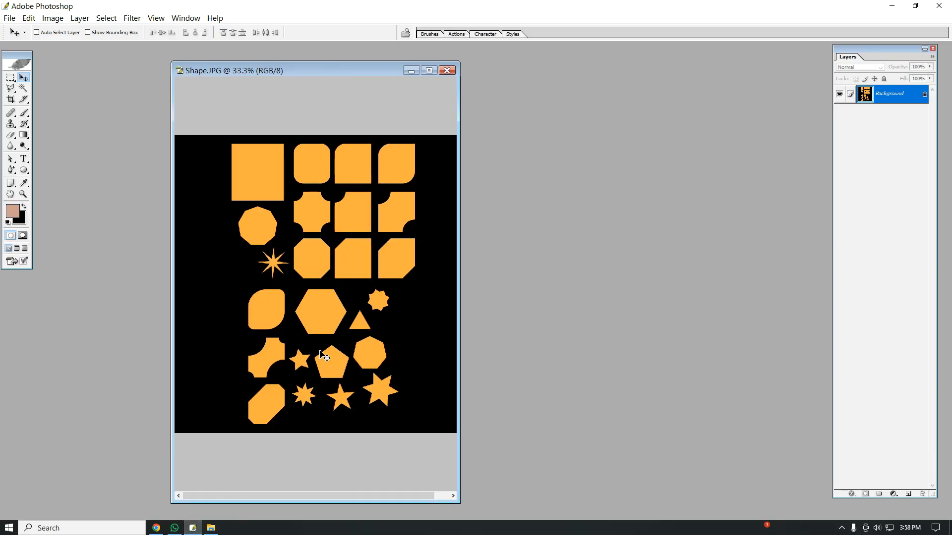
left_click(429, 74)
key("ctrl+plus")
key("ctrl+plus")
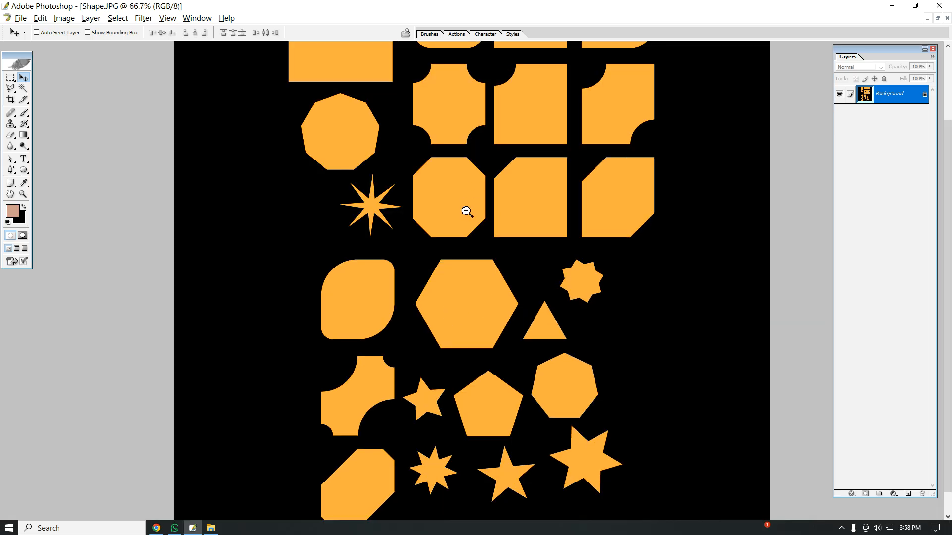
left_click(444, 243, "ctrl+alt")
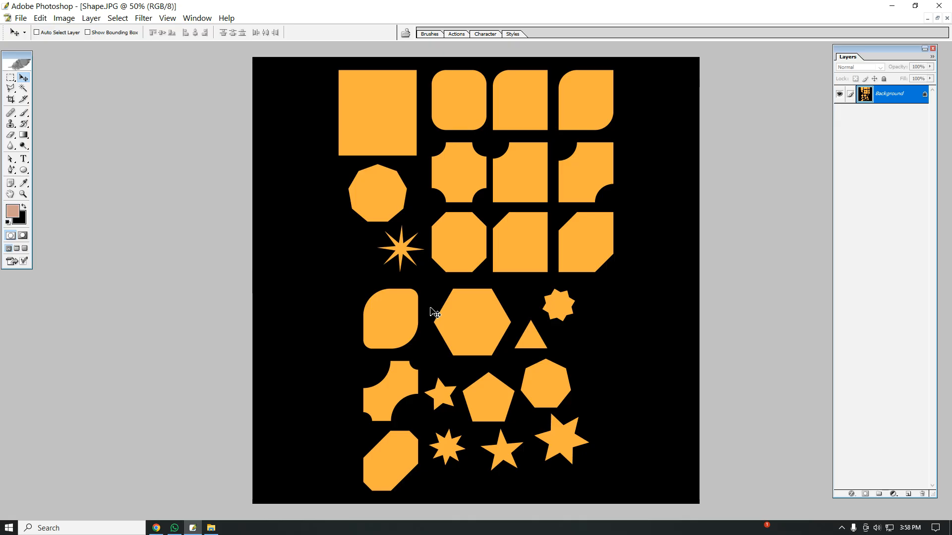
left_click(937, 18)
left_click_drag(278, 73, 494, 61)
left_click_drag(457, 490, 515, 492)
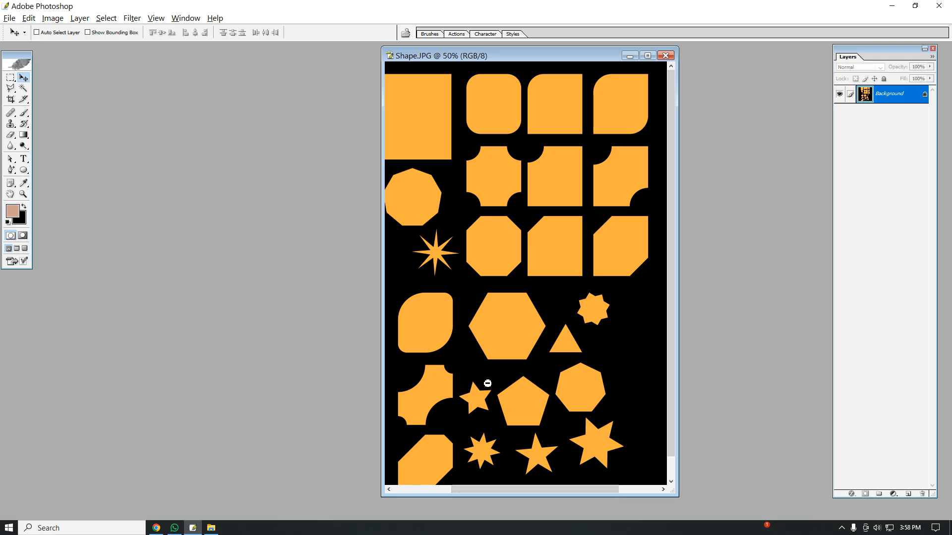
key("ctrl+minus")
left_click_drag(499, 58, 635, 58)
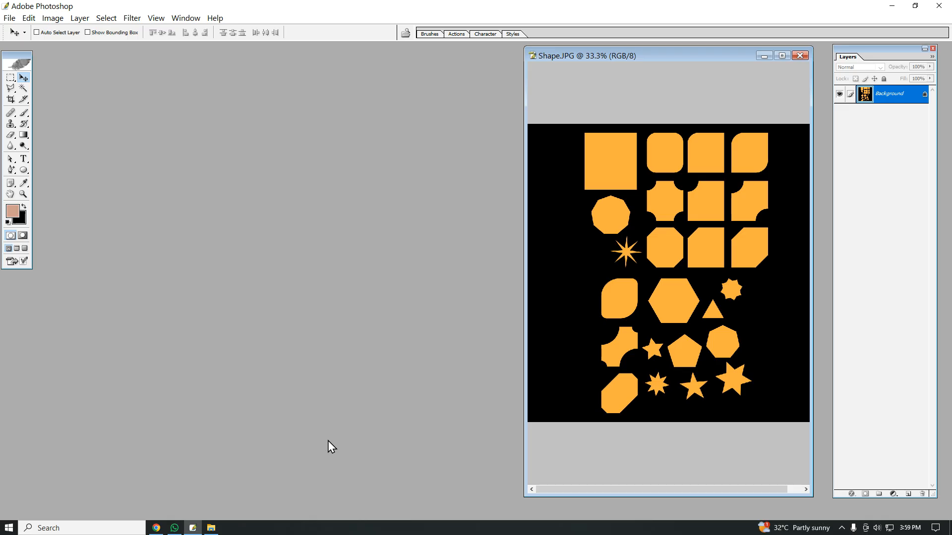
key("ctrl+n")
left_click(513, 113)
left_click(659, 120)
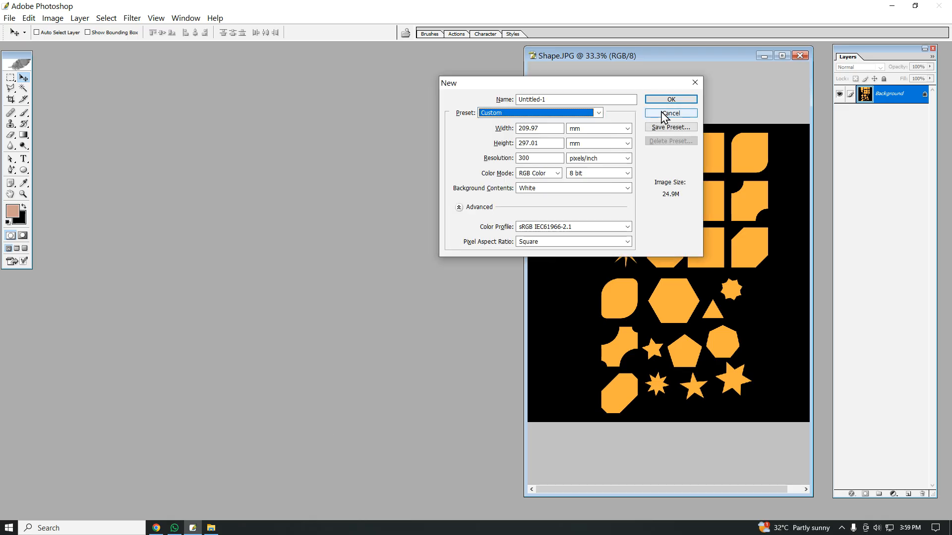
left_click(671, 113)
Create a new 6 by 6 inch RGB document at 300 pixels/inch, and fill its background with black in a maximized window
left_click(9, 18)
left_click(26, 31)
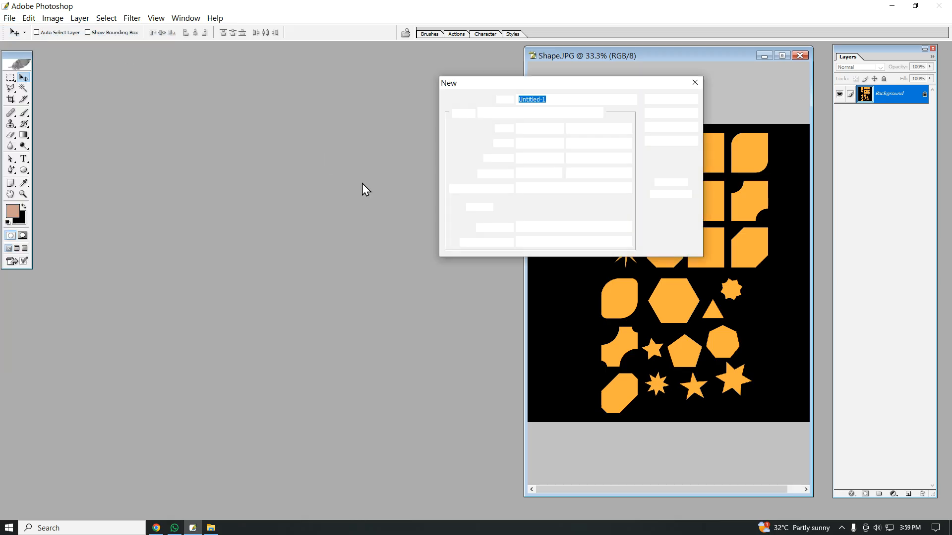
double_click(548, 127)
left_click(585, 129)
left_click(584, 139)
left_click(587, 129)
left_click(584, 148)
double_click(544, 129)
type("6")
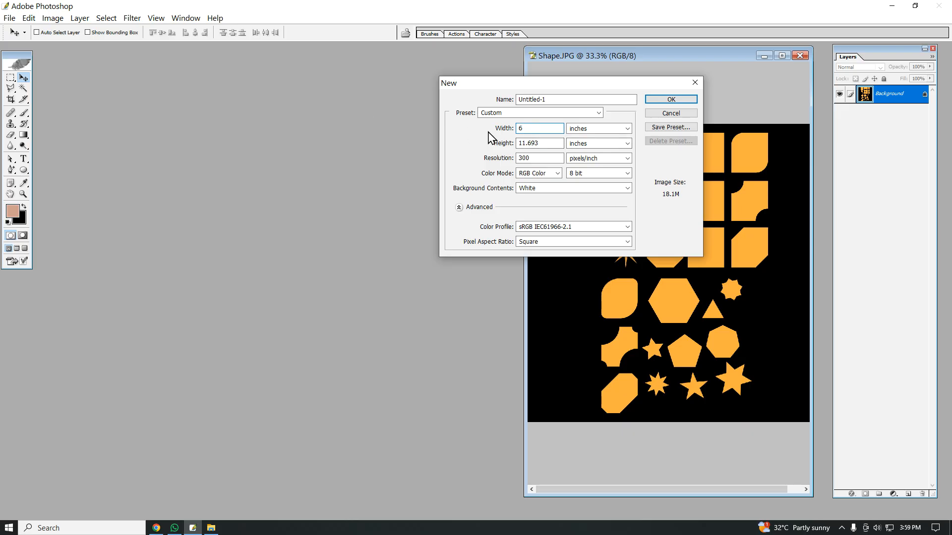
double_click(538, 143)
type("6")
left_click(671, 99)
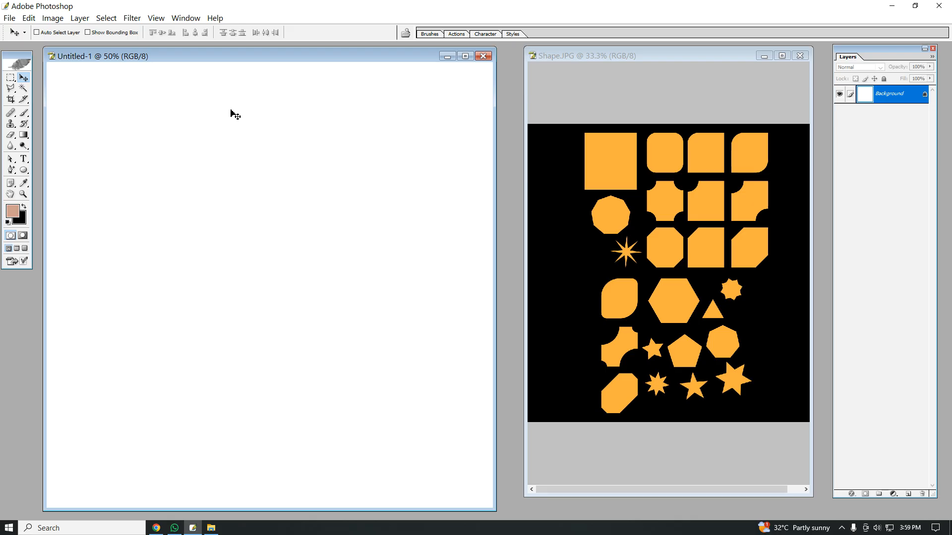
key("ctrl+BackSpace")
left_click(466, 56)
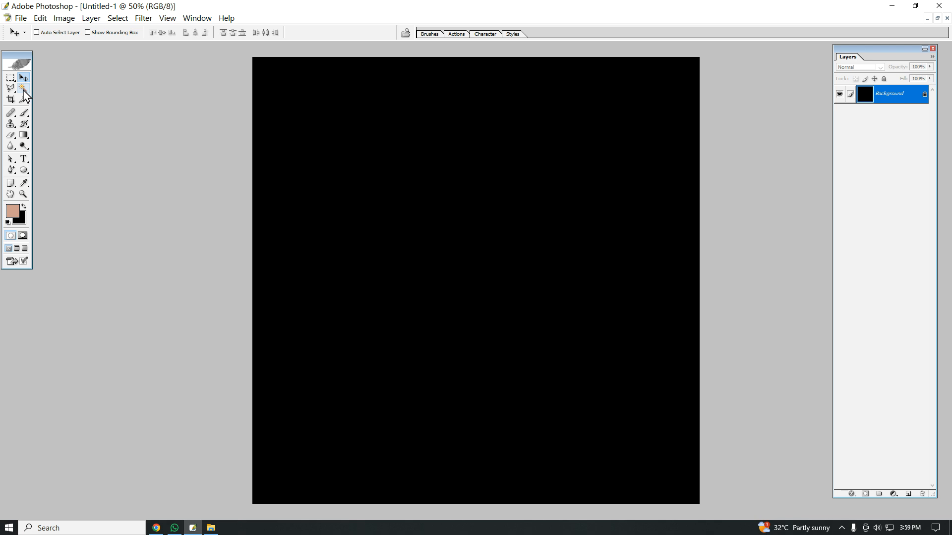
Make a wide rectangular marquee selection in the canvas's upper-left area and add a new empty layer
left_click(11, 78)
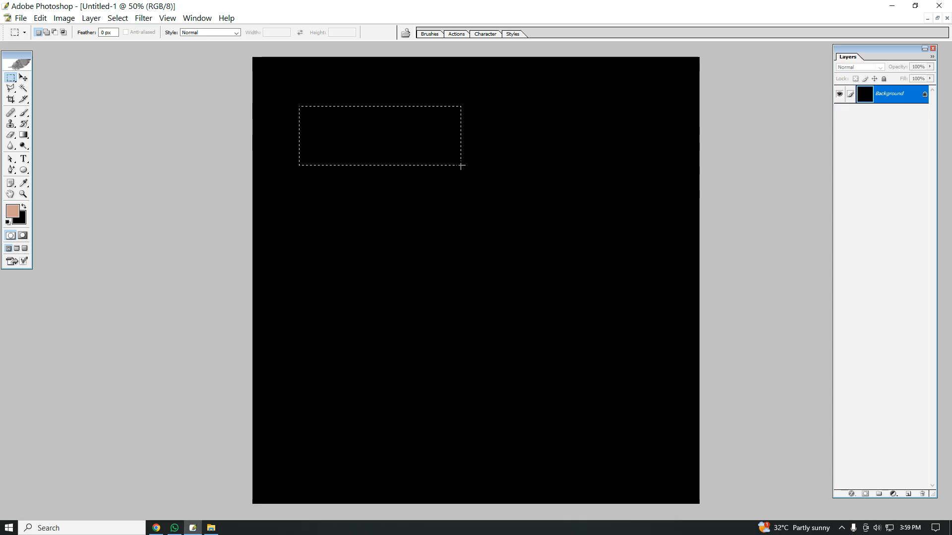
left_click(909, 494)
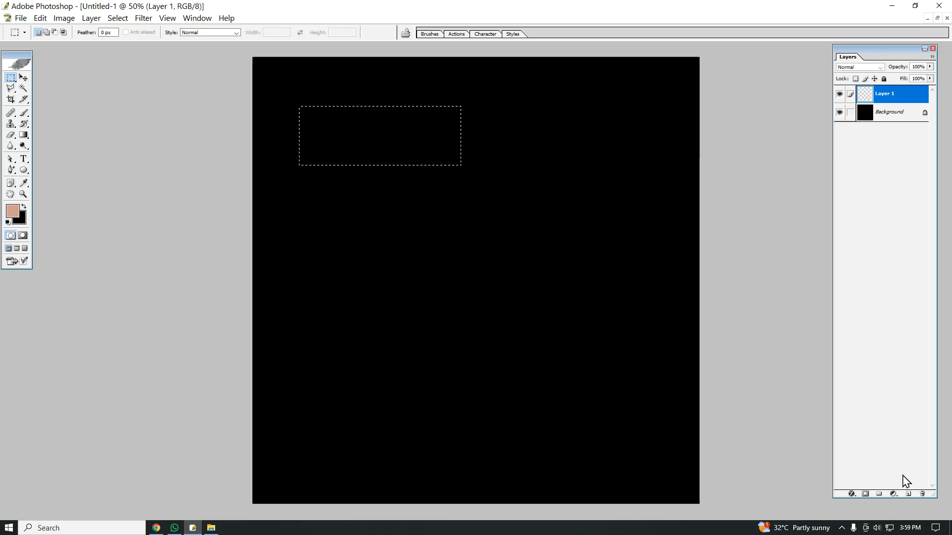
Set the foreground color to orange (F8980F) and the background color to bright red
left_click(13, 213)
left_click(742, 133)
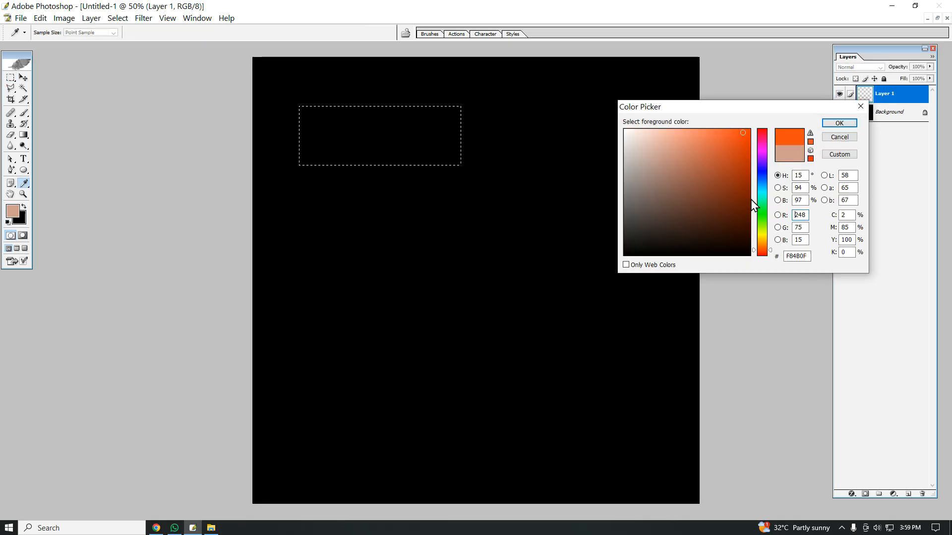
left_click(763, 244)
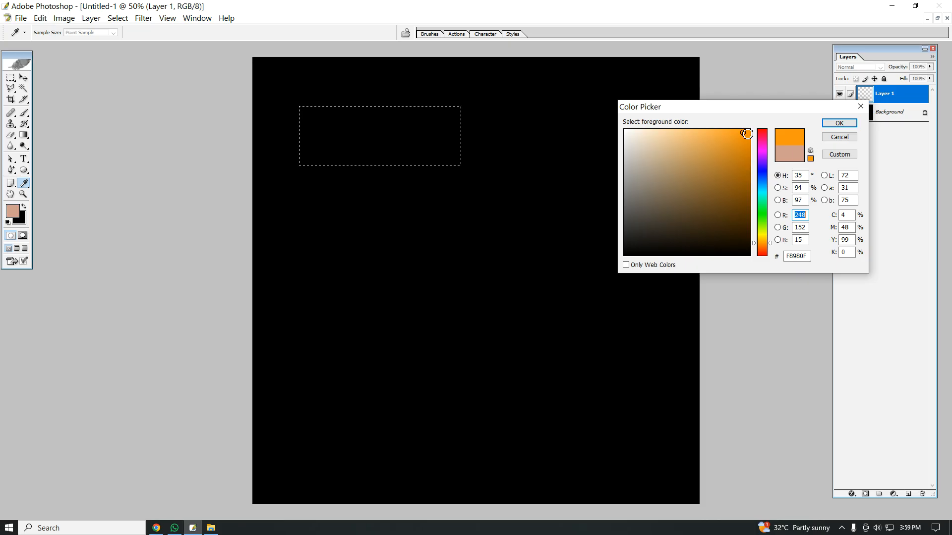
left_click(839, 124)
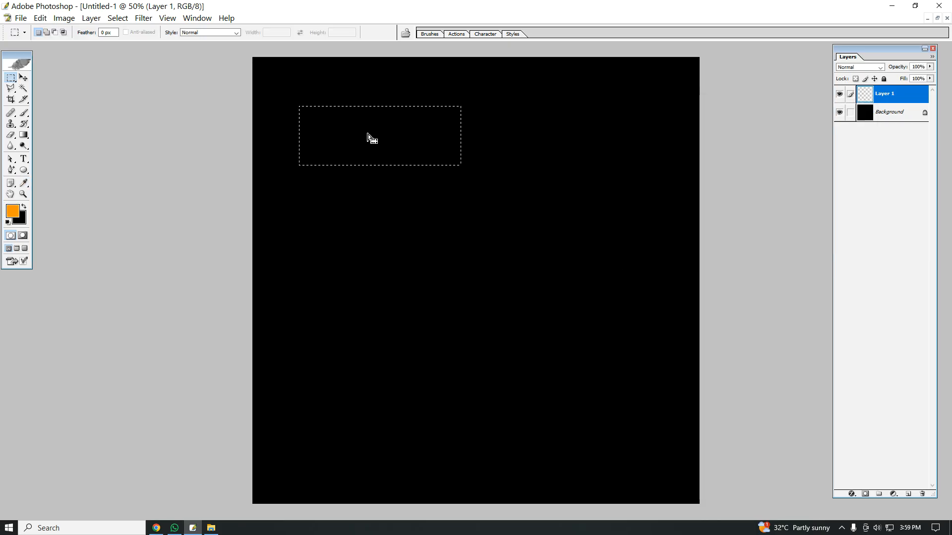
left_click(22, 220)
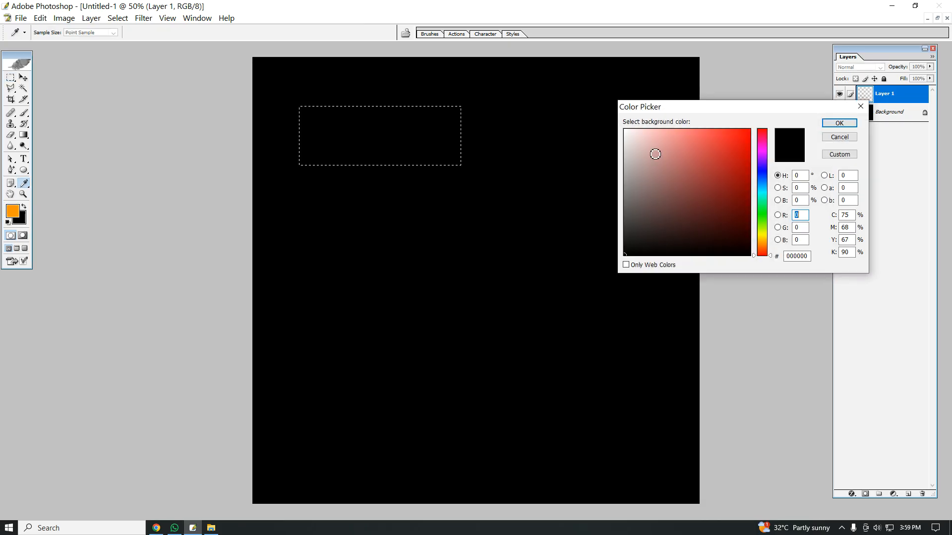
left_click_drag(729, 191, 763, 109)
left_click(839, 123)
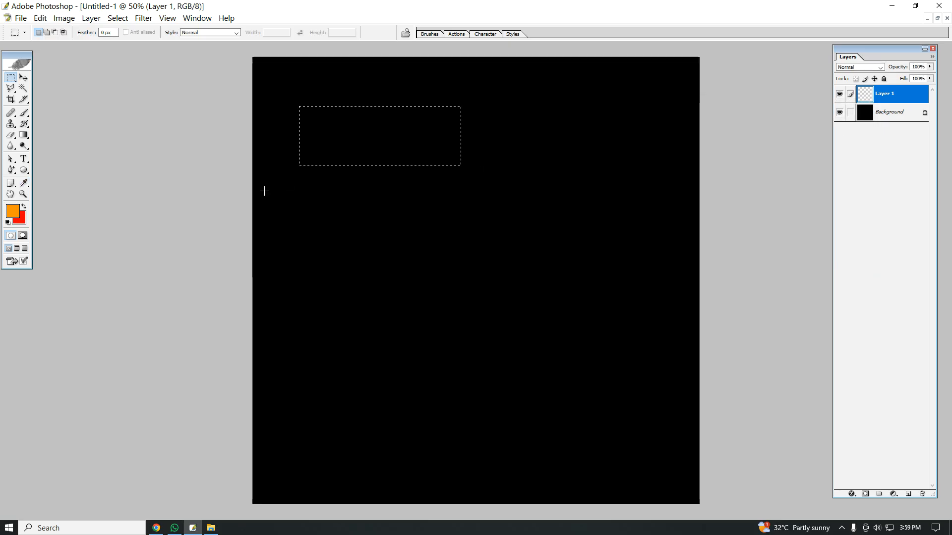
Fill the rectangular selection with the orange foreground color, clear the selection, and move the rectangle toward the canvas's horizontal center
key("alt")
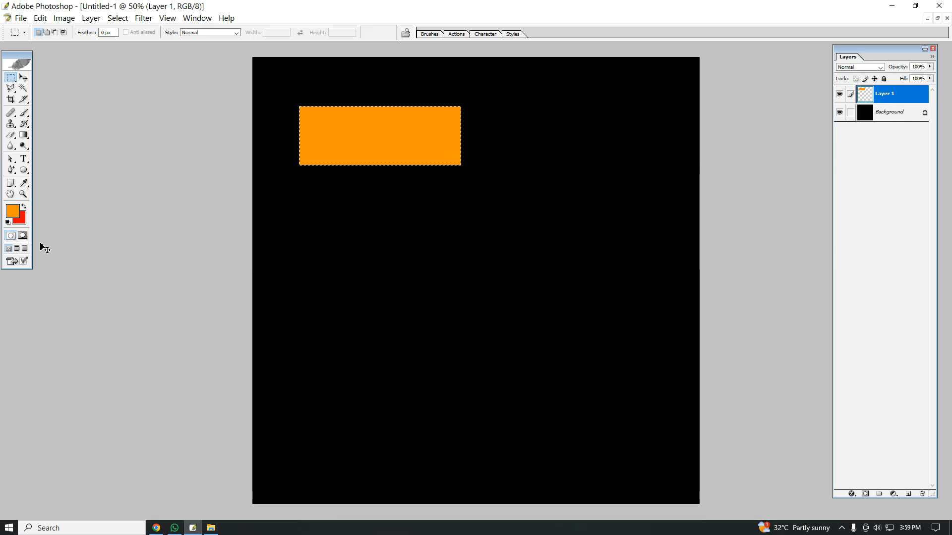
key("alt")
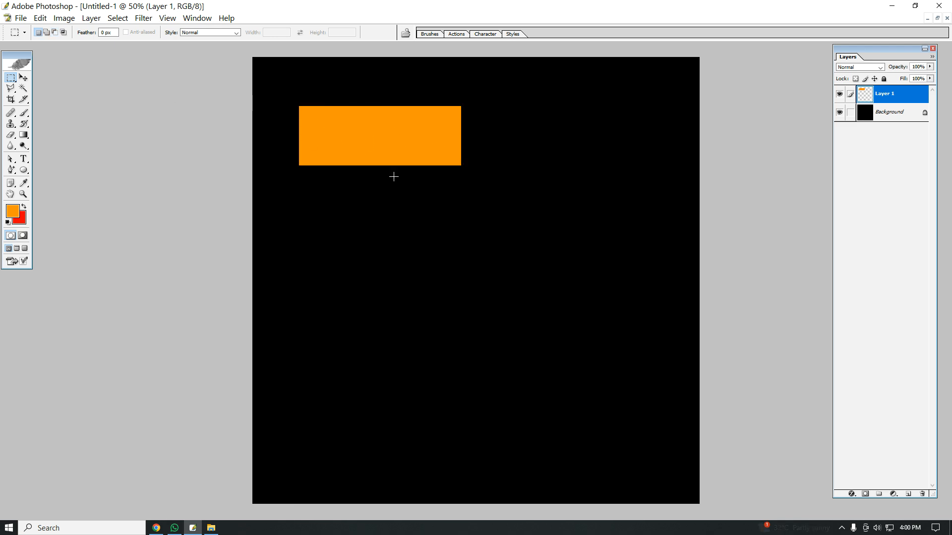
left_click(24, 80)
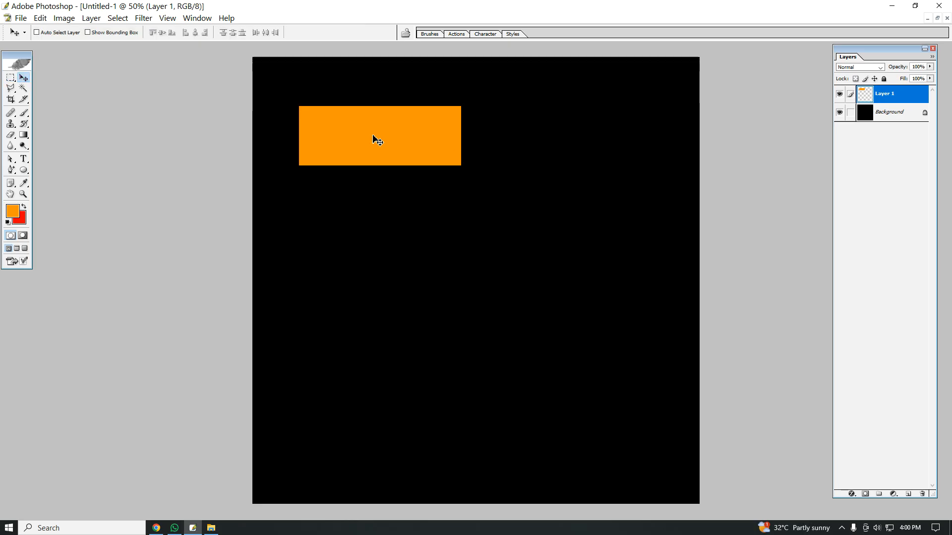
mouse_move(347, 133)
left_mouse_down()
mouse_move(428, 127)
mouse_move(429, 143)
mouse_move(472, 136)
mouse_move(416, 143)
mouse_move(429, 123)
mouse_move(449, 189)
mouse_move(461, 132)
mouse_move(445, 144)
left_mouse_up()
Examine the lasso tool variants by switching between Lasso, Polygonal Lasso and Magnetic Lasso options
left_click(10, 90)
left_click(11, 93)
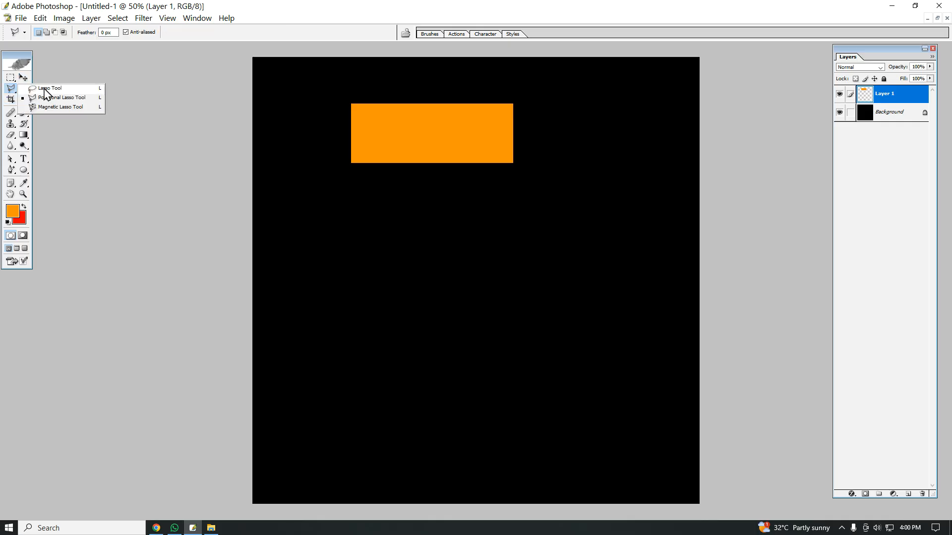
left_click(44, 89)
left_click(11, 91)
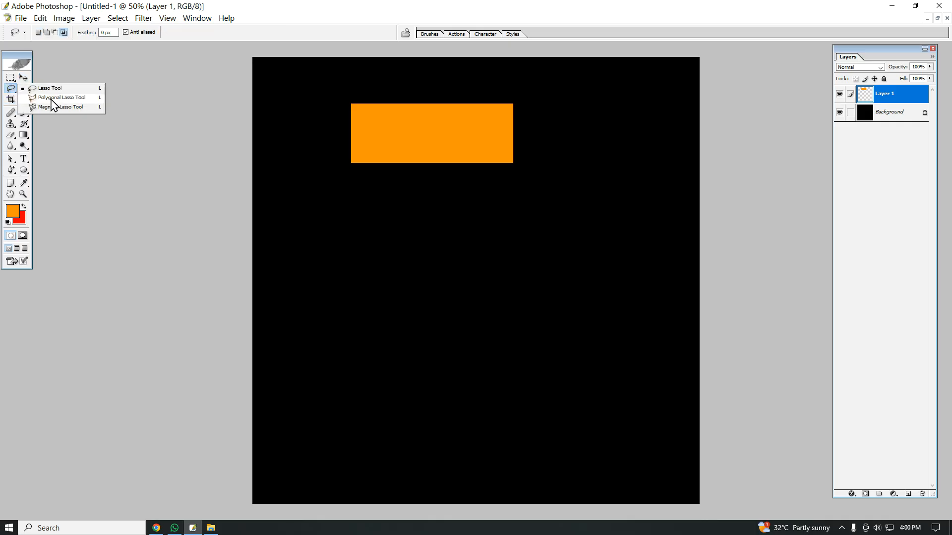
left_click(52, 100)
left_click(11, 91)
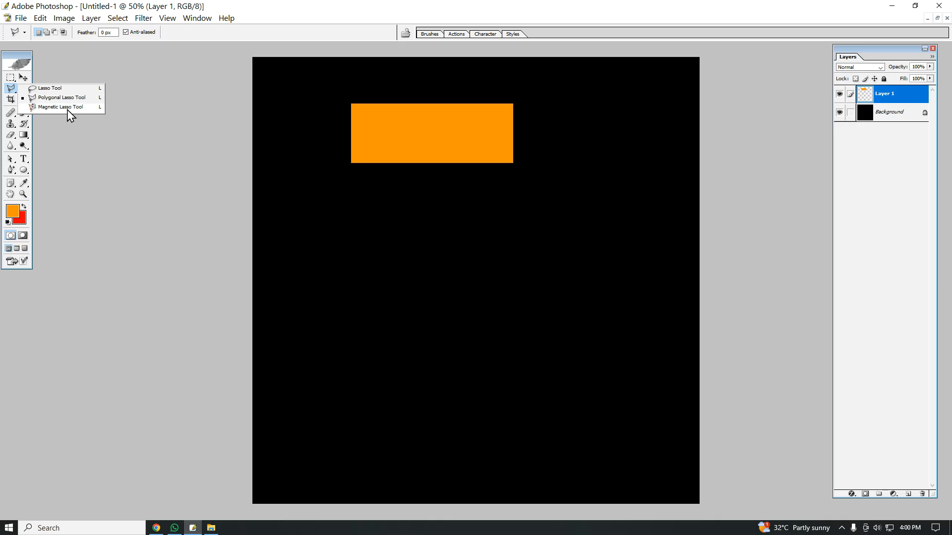
left_click(48, 88)
Draw a freehand Lasso selection across the orange rectangle's left part and the black area below it, and clear the selection
left_click(12, 88)
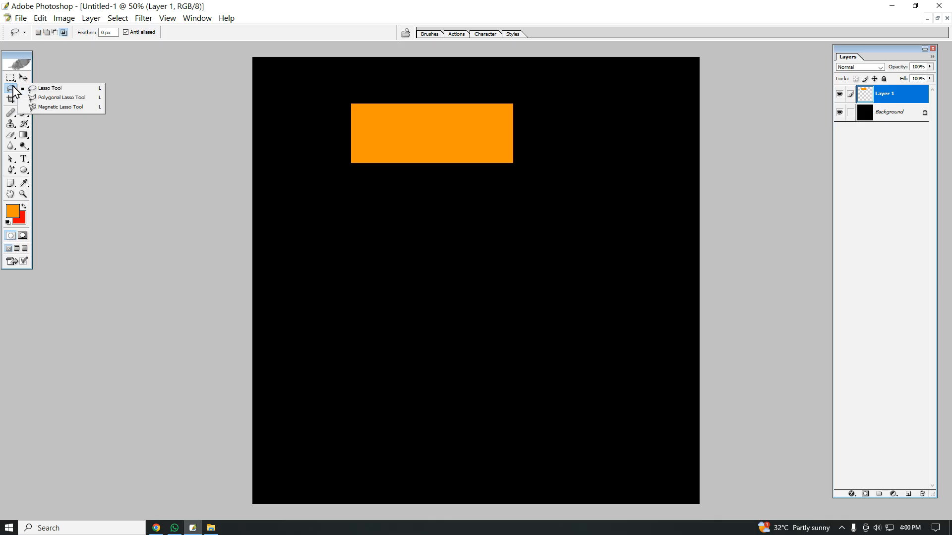
left_click(35, 89)
mouse_move(357, 84)
left_mouse_down()
mouse_move(329, 127)
mouse_move(388, 114)
left_mouse_up()
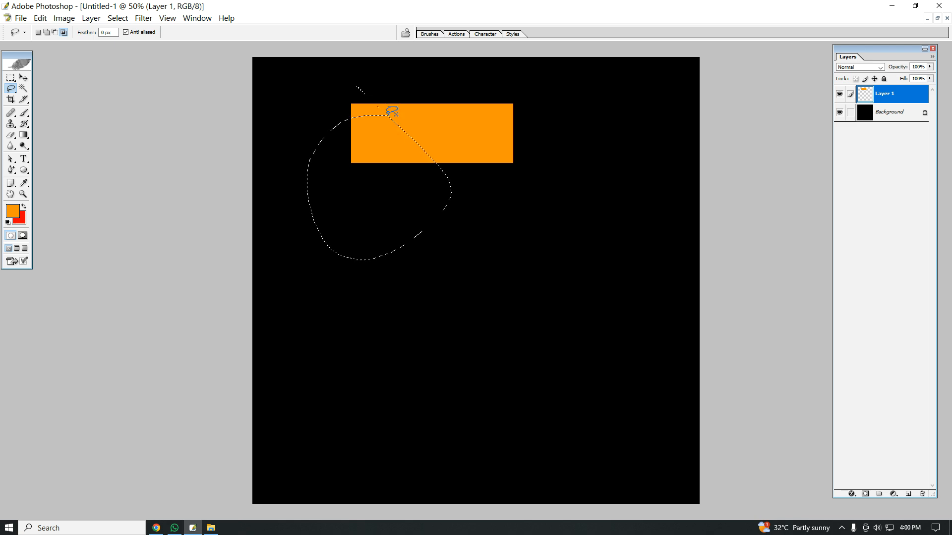
left_click(380, 157)
Draw a closed four-sided Polygonal Lasso selection around the left end of the orange rectangle
left_click_drag(12, 90, 41, 98)
left_click(378, 91)
left_click(378, 213)
left_click(310, 181)
left_click(311, 92)
left_click(379, 90)
Trace a closed Magnetic Lasso selection around the left third of the orange rectangle and the black area beside it
left_click(10, 88)
left_click(54, 107)
left_click(345, 95)
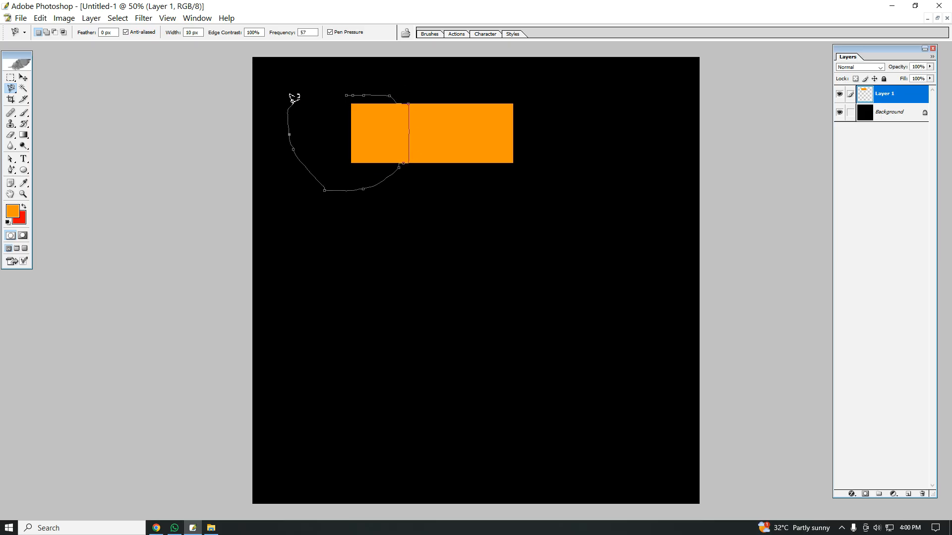
left_click(346, 87)
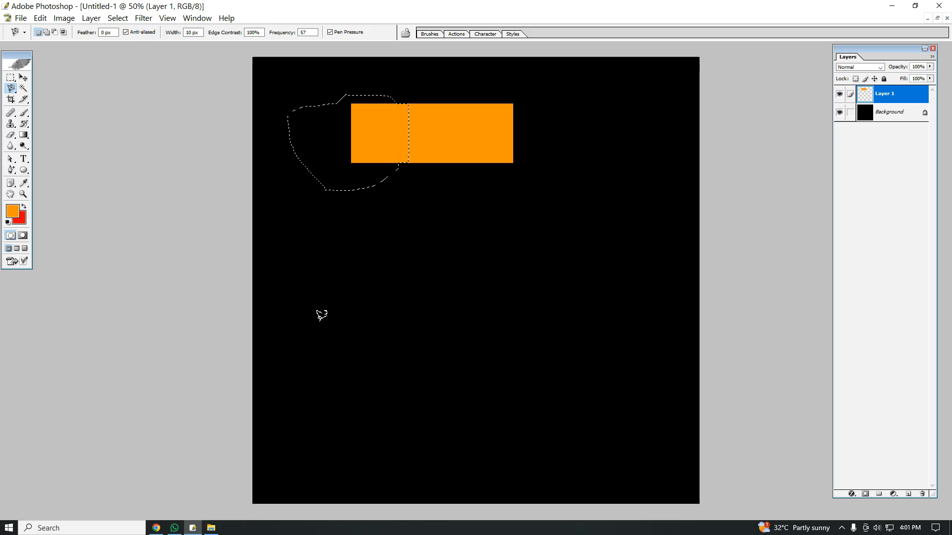
Use the Magic Wand to select the orange rectangle, then the whole black Background layer, and clear the selection on Layer 1
key("ctrl+d")
left_click(23, 88)
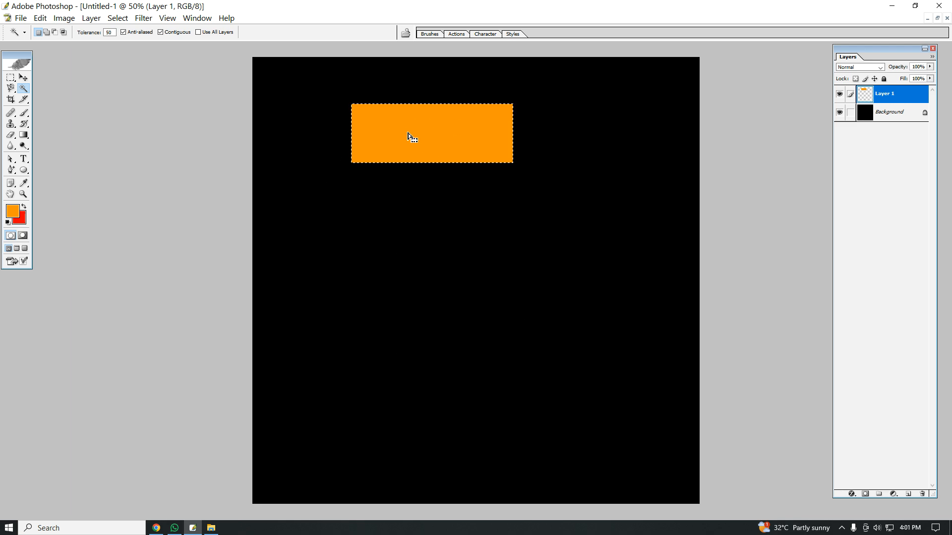
left_click(900, 115)
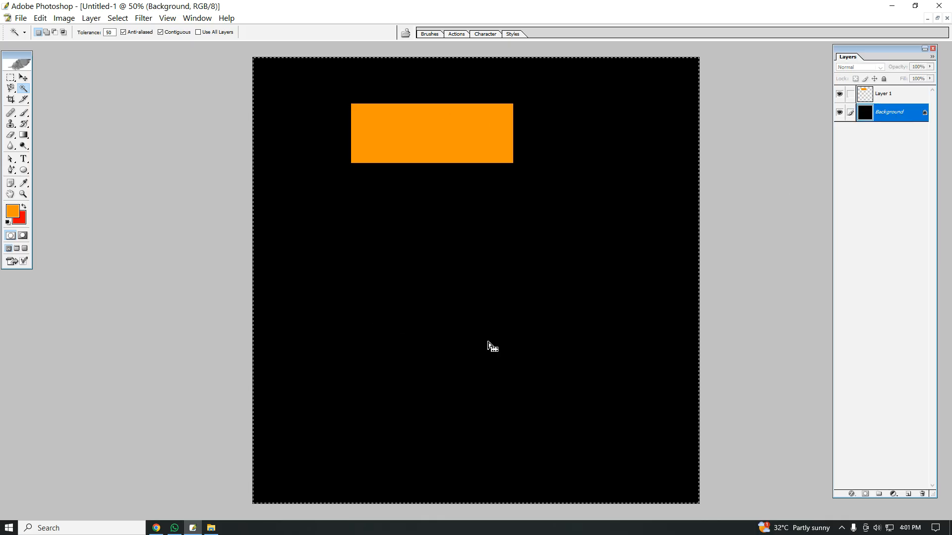
left_click(898, 101)
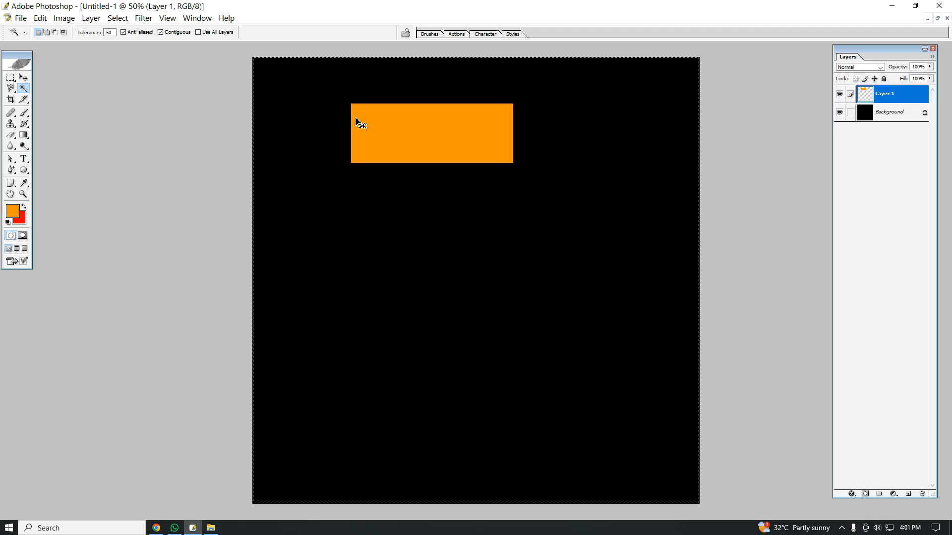
key("ctrl+d")
Try a crop frame set to 4 by 5 cm in the black area below the orange rectangle and cancel the crop
left_click(12, 101)
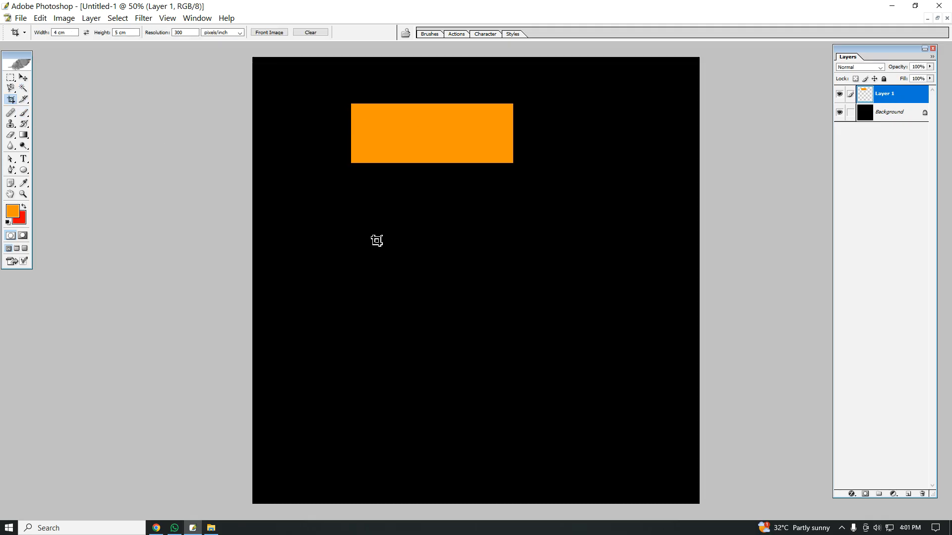
left_click_drag(627, 406, 628, 407)
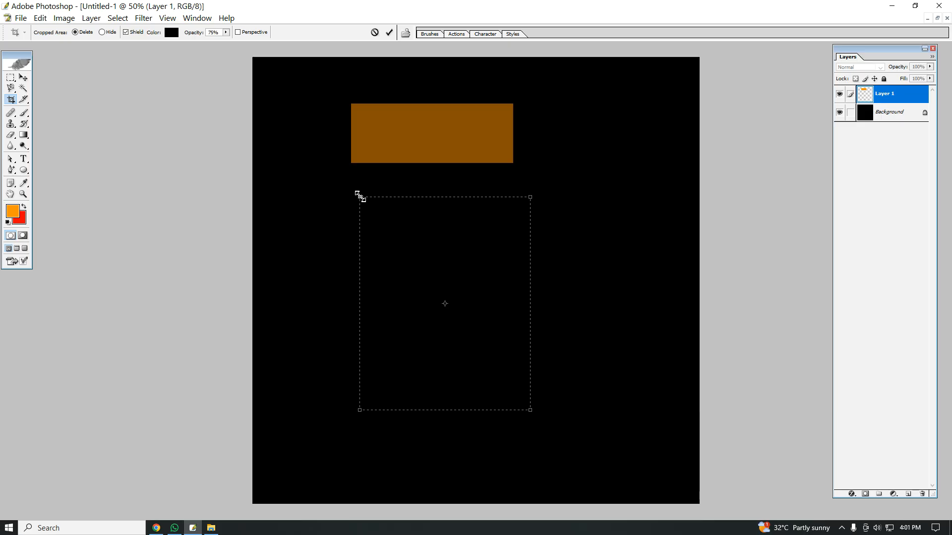
right_click(529, 281)
left_click(547, 299)
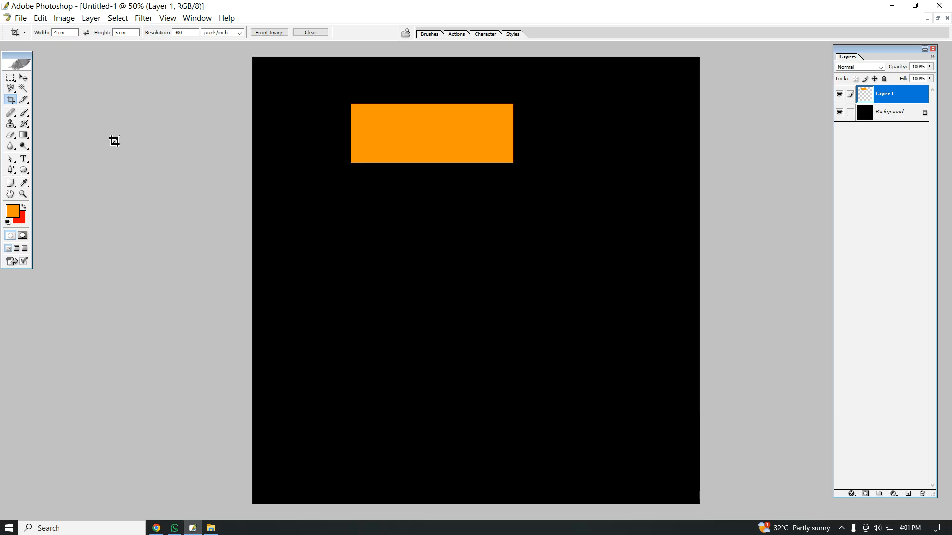
Make red the foreground colour and draw a wide rectangular marquee selection below the orange rectangle
left_click(12, 114)
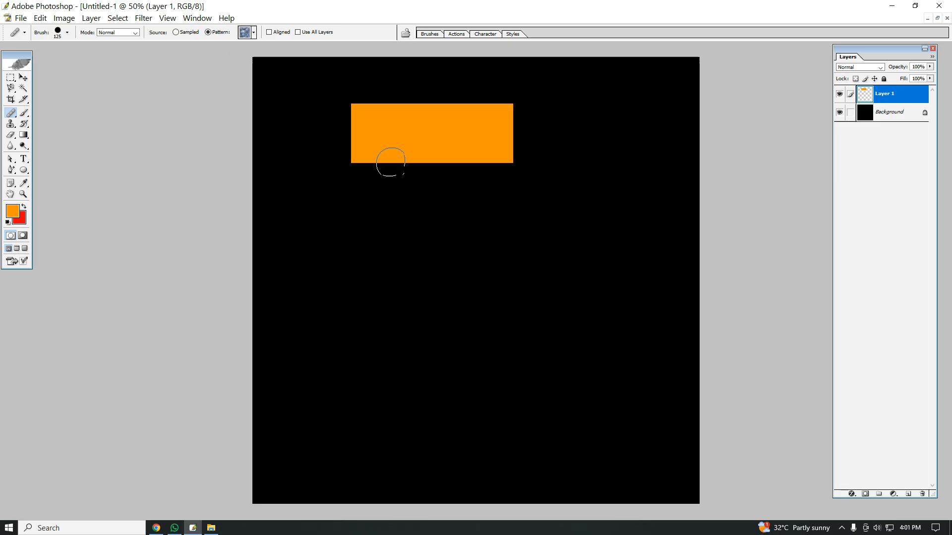
left_click_drag(24, 113, 71, 116)
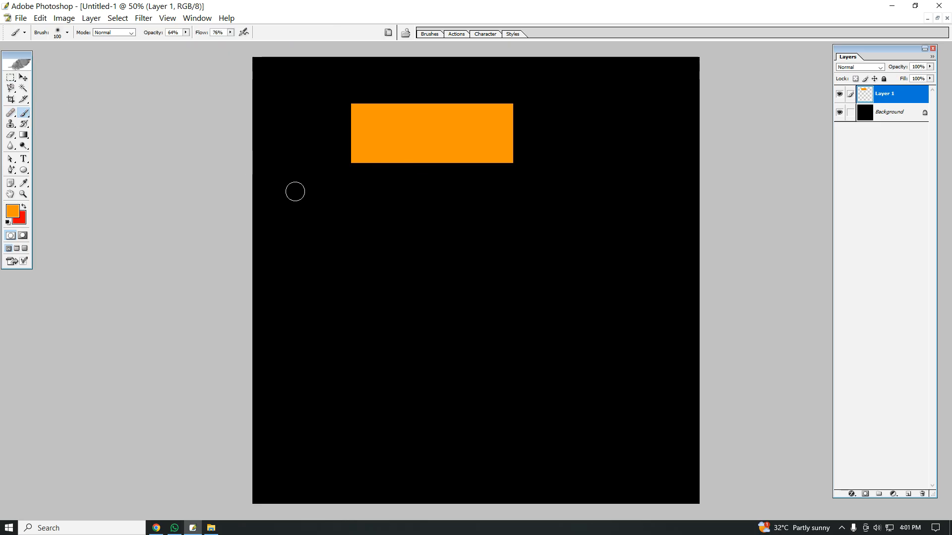
left_click(23, 207)
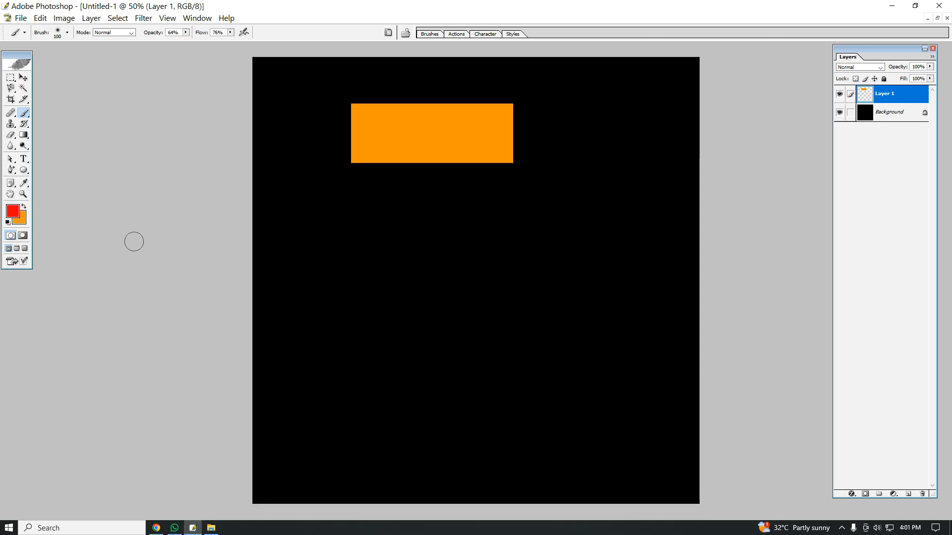
left_click(10, 78)
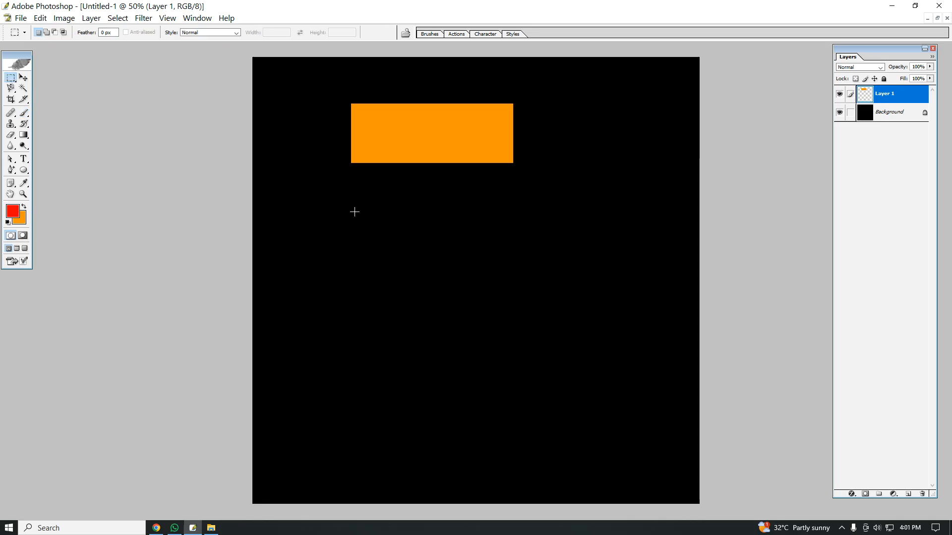
Set the Brush tool to size 400 with 100% opacity and 100% flow
left_click(23, 113)
key("bracketright")
key("bracketright")
key("bracketright")
key("bracketright")
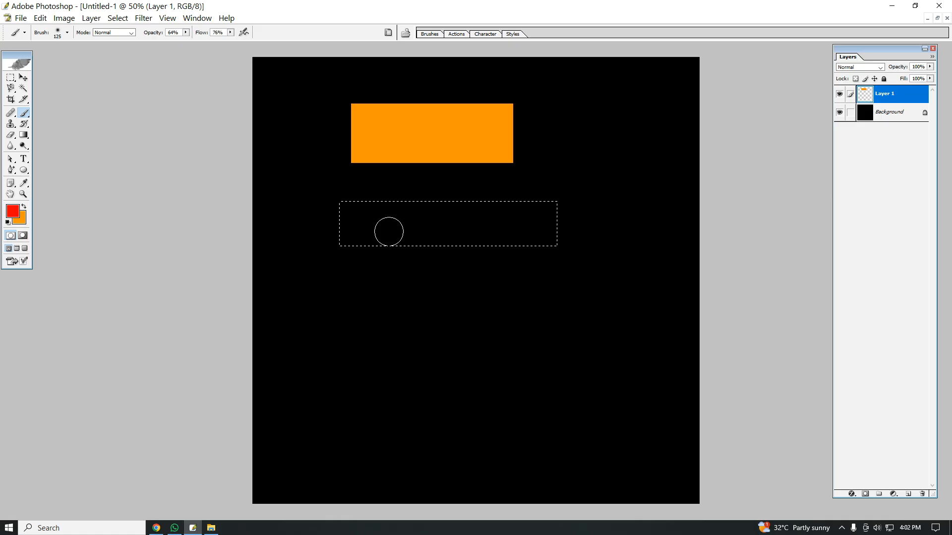
key("bracketright")
key("bracketright")
key("bracketright")
left_click_drag(186, 33, 242, 42)
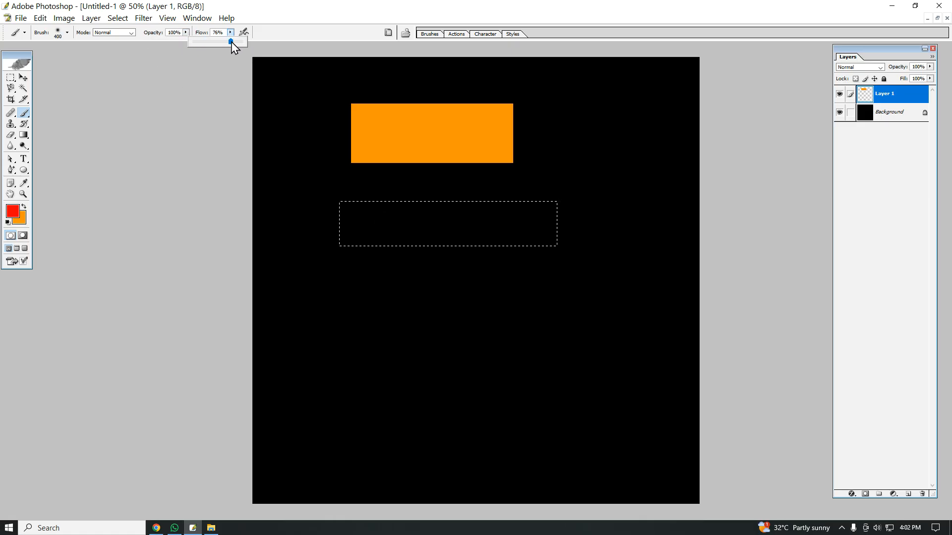
Paint the whole rectangular selection red on Layer 1 and clear the selection
mouse_move(367, 223)
left_mouse_down()
mouse_move(330, 212)
mouse_move(346, 225)
mouse_move(333, 174)
left_mouse_up()
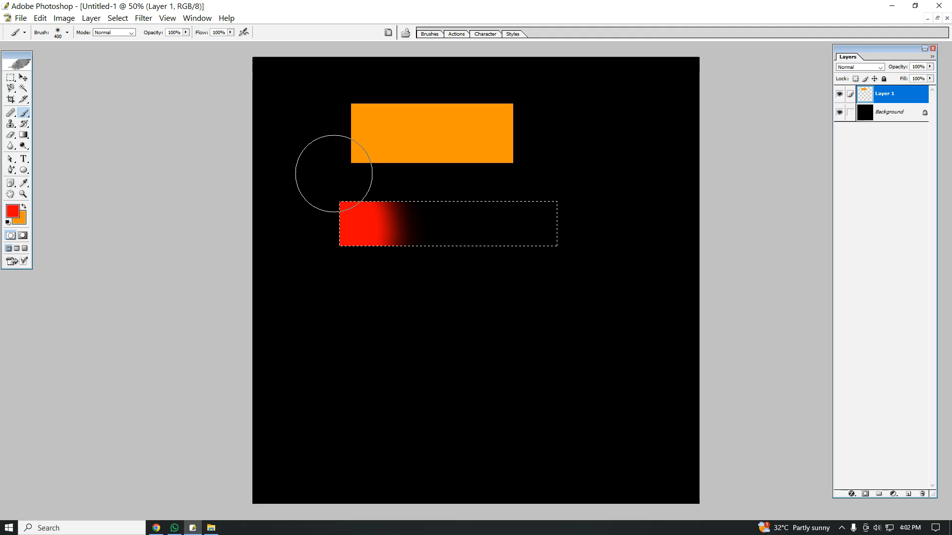
mouse_move(430, 161)
left_mouse_down()
mouse_move(595, 181)
mouse_move(601, 264)
mouse_move(427, 280)
mouse_move(368, 264)
mouse_move(419, 228)
mouse_move(656, 234)
left_mouse_up()
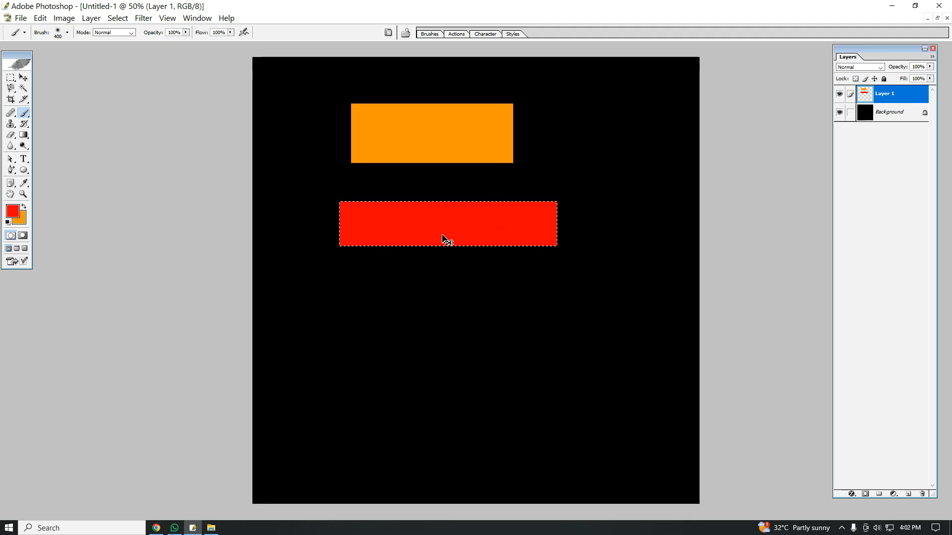
key("ctrl+d")
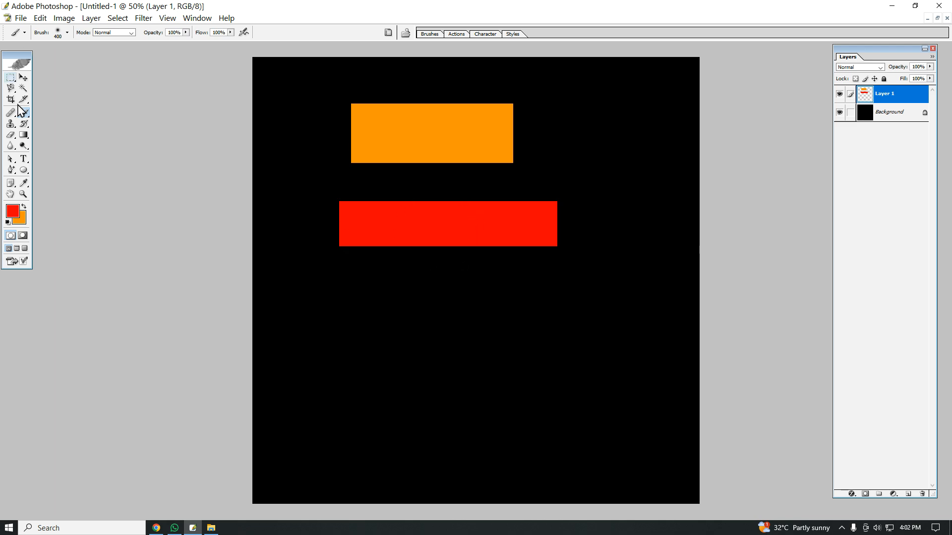
left_click(11, 125)
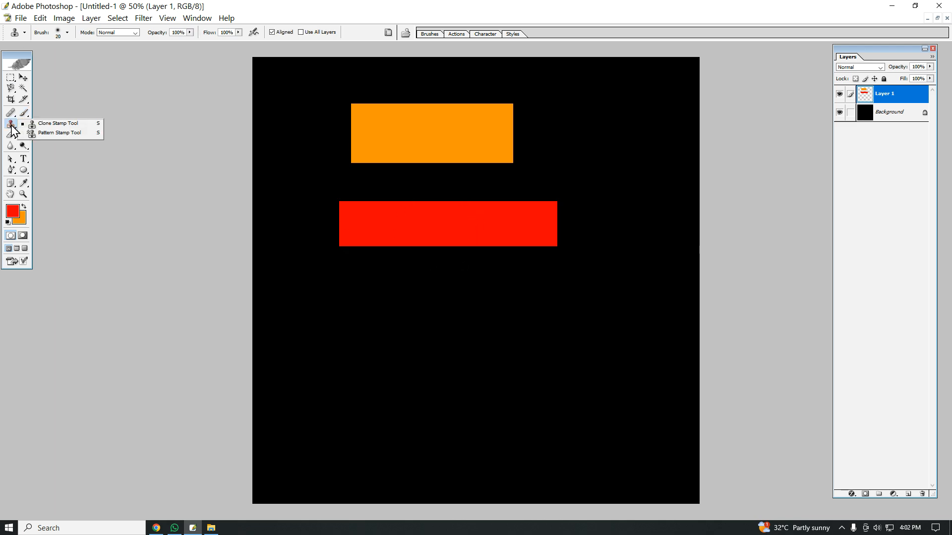
left_click(46, 123)
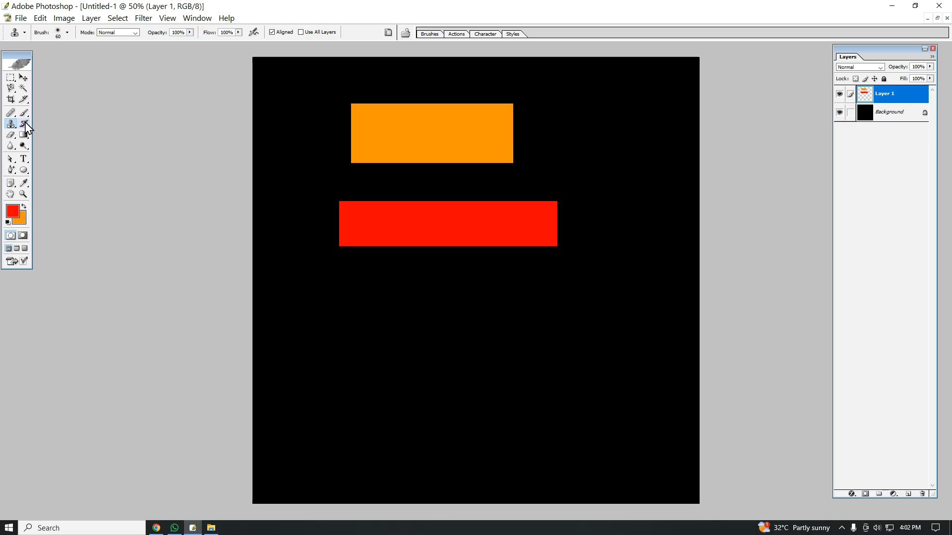
Erase the left half of the red rectangle and brush along the orange rectangle's lower edge using the Eraser at size 400
left_click(10, 134)
left_click(52, 134)
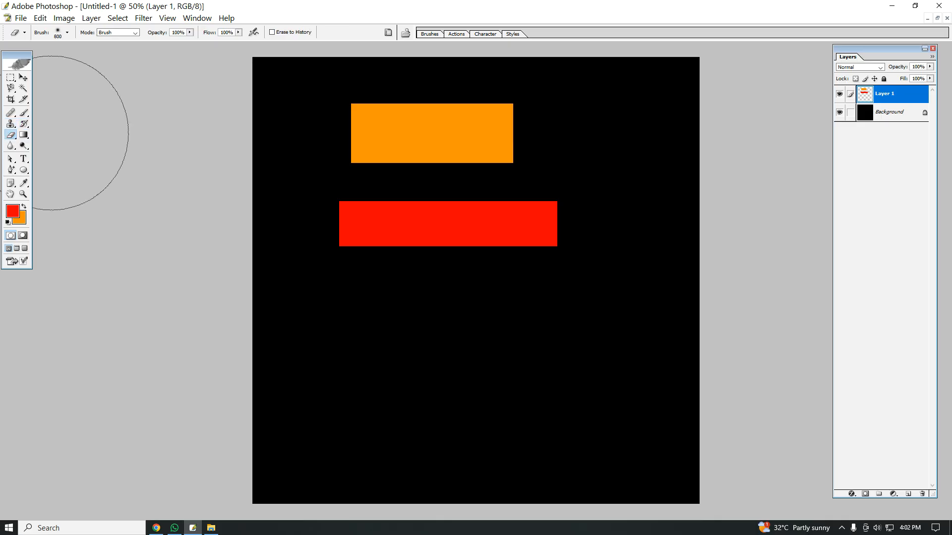
key("bracketleft")
key("bracketleft")
key("bracketleft")
key("bracketleft")
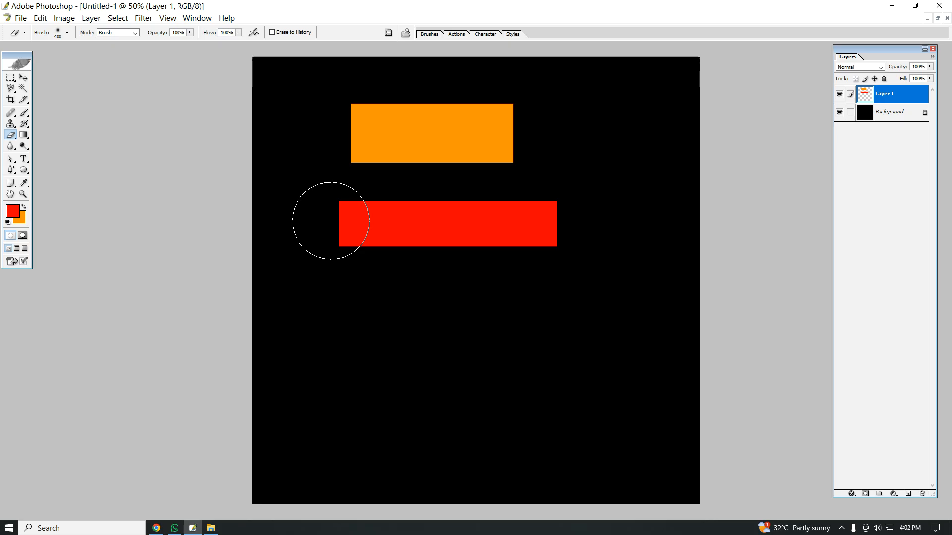
mouse_move(330, 221)
left_mouse_down()
mouse_move(319, 248)
mouse_move(322, 213)
mouse_move(339, 253)
mouse_move(355, 247)
mouse_move(338, 219)
mouse_move(348, 189)
mouse_move(340, 197)
mouse_move(368, 201)
mouse_move(358, 232)
mouse_move(389, 230)
mouse_move(362, 228)
mouse_move(437, 251)
mouse_move(379, 225)
mouse_move(390, 212)
mouse_move(424, 224)
mouse_move(401, 214)
mouse_move(425, 212)
left_mouse_up()
Draw a wide rectangular marquee selection below the red rectangle and add a new layer for it
left_click(11, 136)
left_click(35, 136)
left_click(25, 135)
left_click(41, 135)
left_click(10, 78)
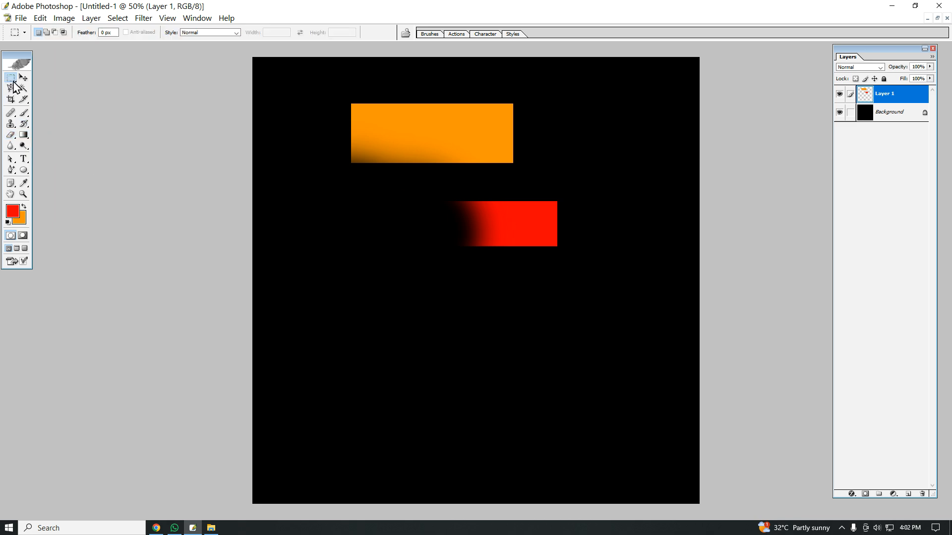
left_click_drag(318, 306, 553, 376)
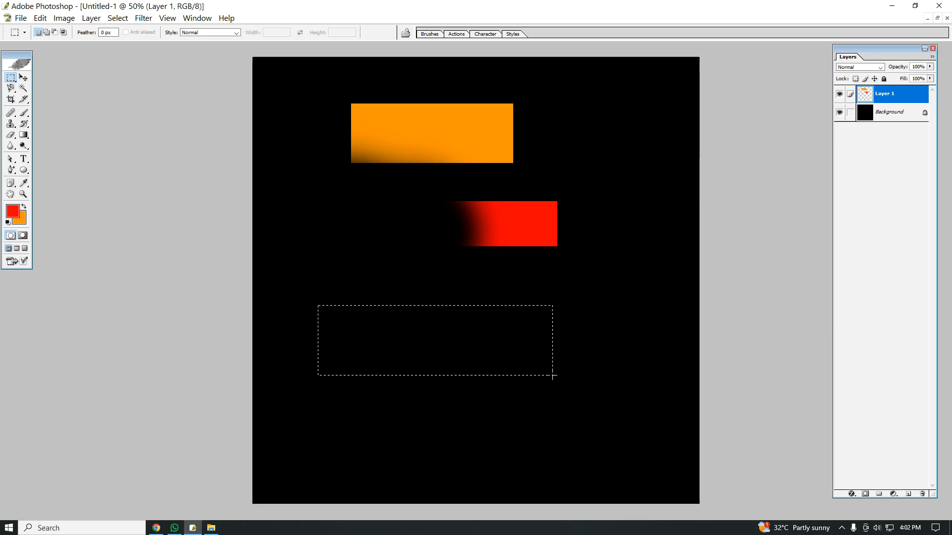
left_click(908, 494)
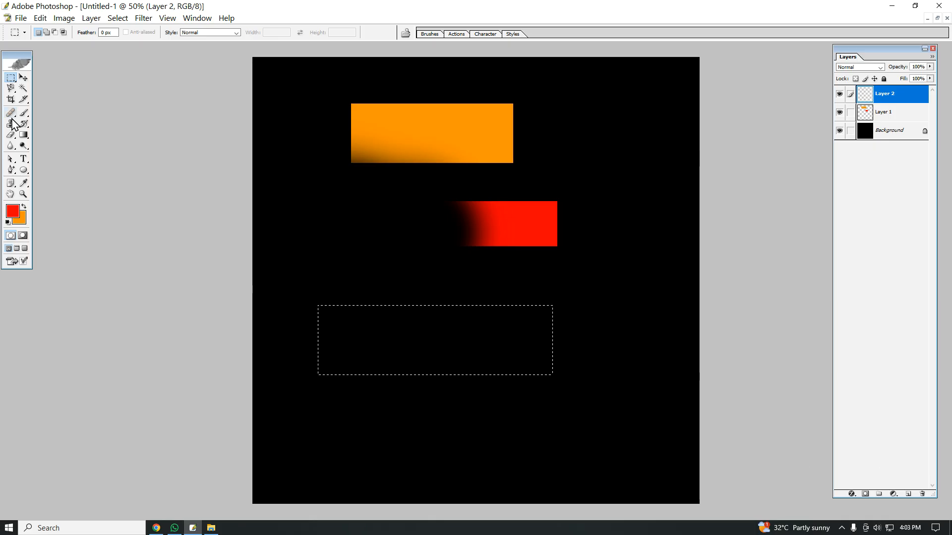
Fill the selection with a white-to-yellow gradient running diagonally from above its left end to below its right end
left_click(24, 134)
left_click_drag(278, 255, 402, 348)
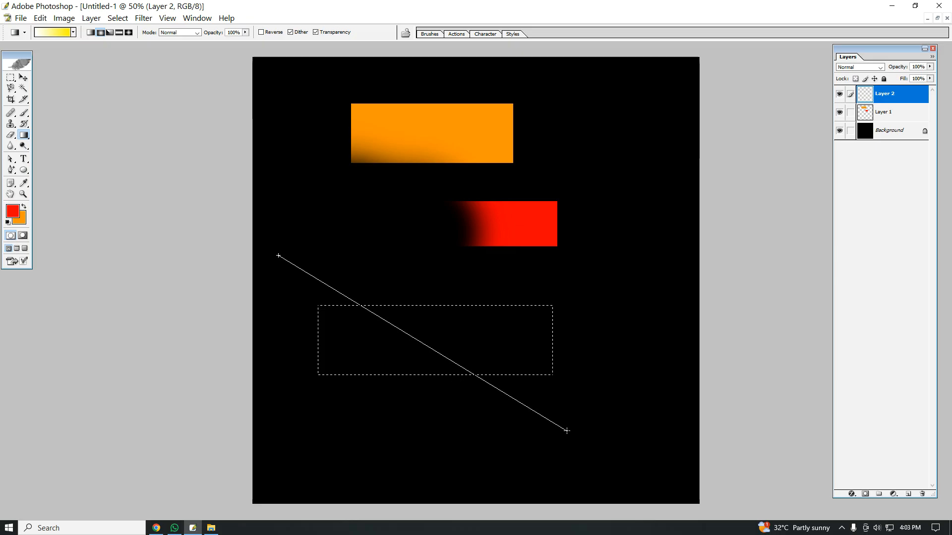
left_click_drag(567, 430, 570, 428)
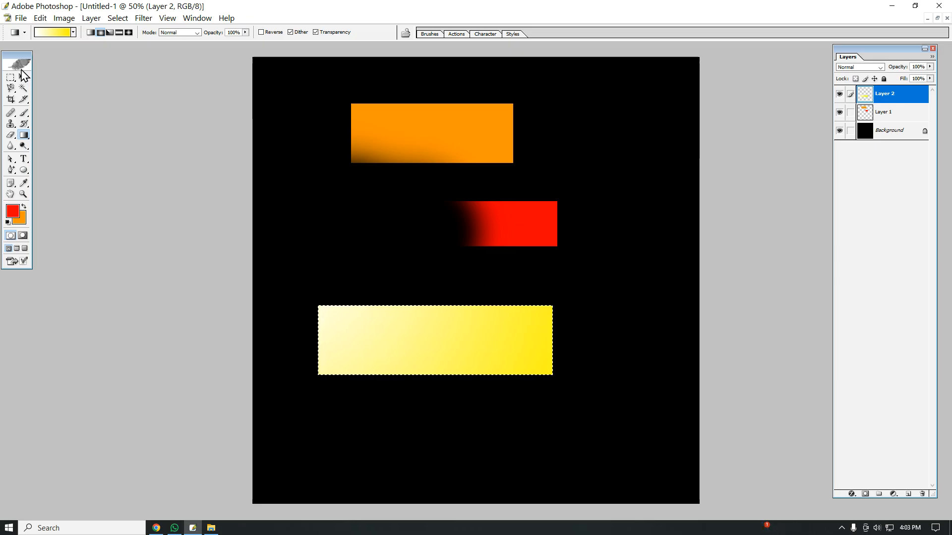
Refill the selection using the Green gradient preset and clear the selection
left_click(50, 31)
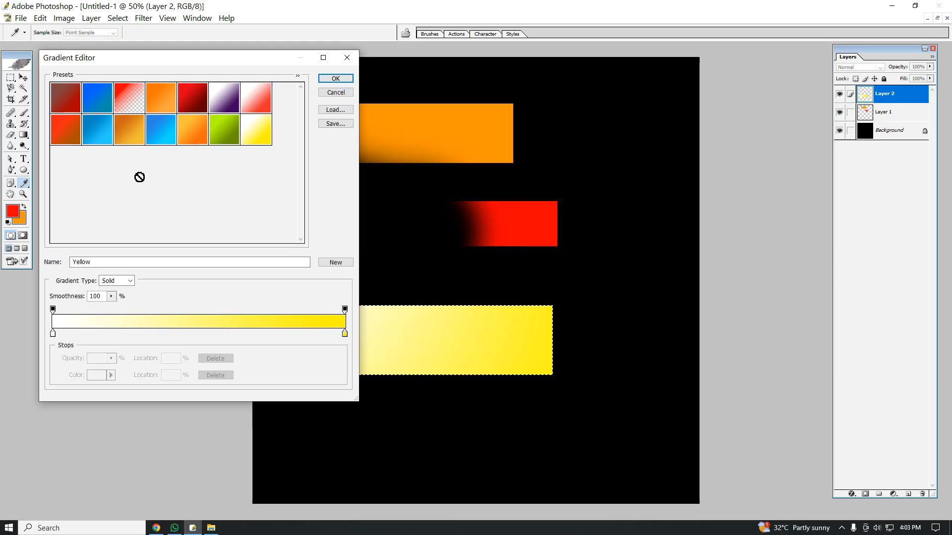
double_click(227, 139)
left_click(586, 264)
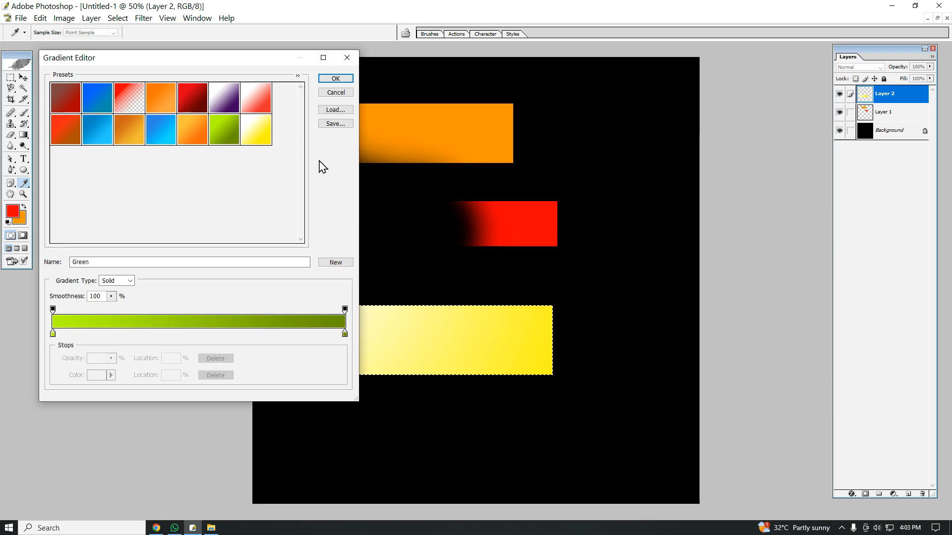
left_click(332, 80)
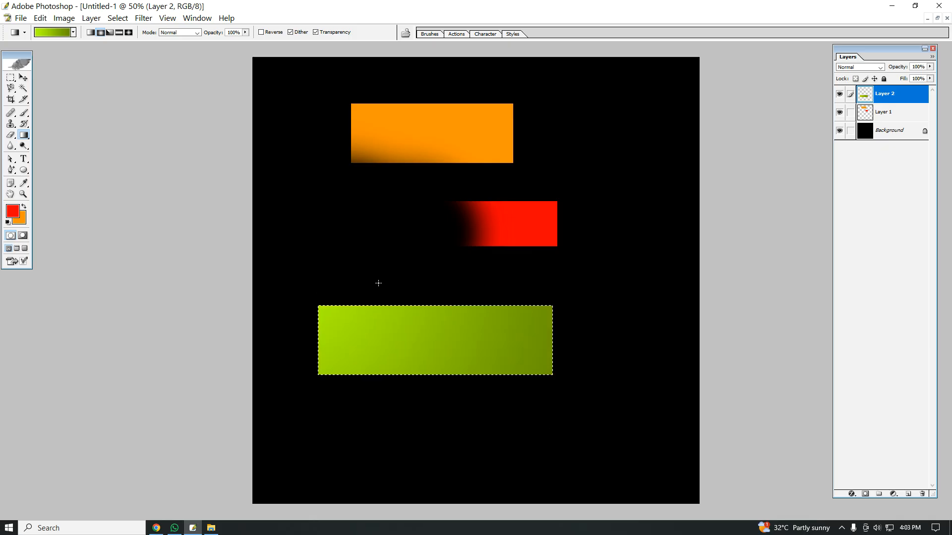
key("ctrl+d")
Draw a tall rectangular marquee selection across the right end of the green rectangle
left_click(10, 146)
left_click(52, 146)
left_click(10, 146)
left_click(43, 145)
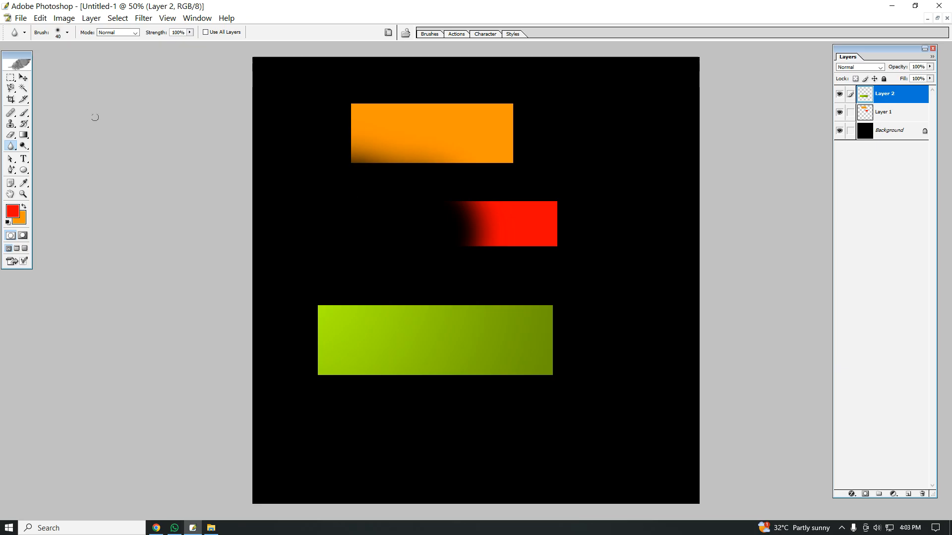
left_click(11, 79)
left_click_drag(386, 434, 353, 425)
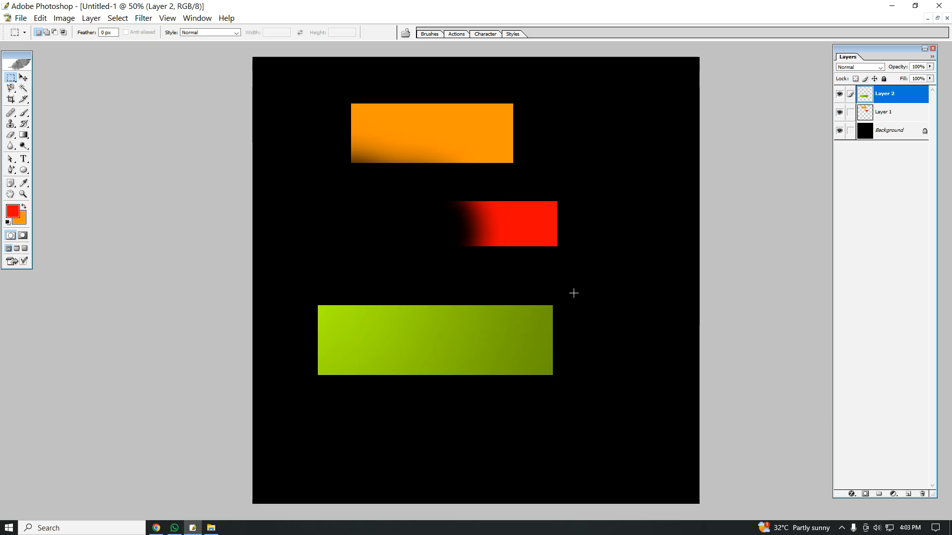
Blur the selected right end of the green rectangle using the Blur tool at size 800, clear the selection and inspect the edges
left_click(10, 146)
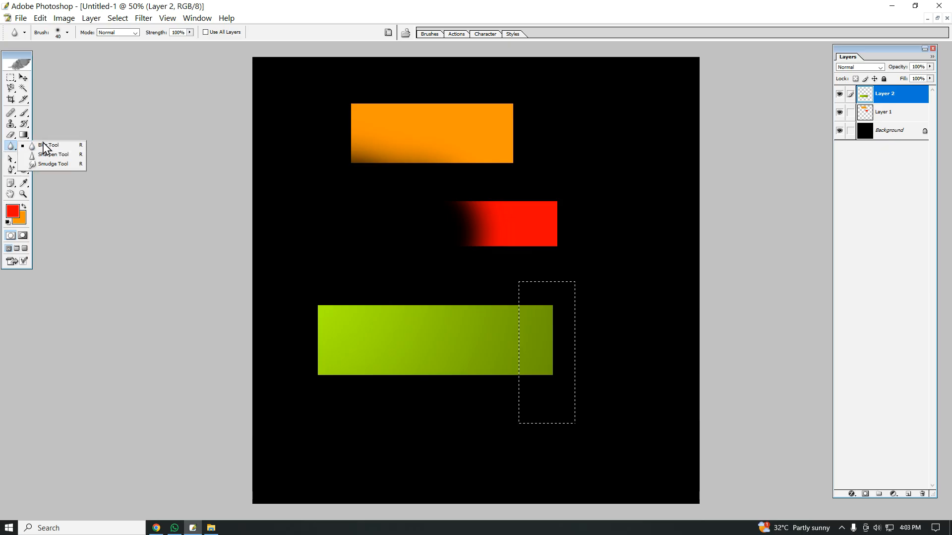
key("bracketright")
key("bracketright")
key("bracketright")
key("bracketright")
key("bracketright")
key("bracketright")
key("bracketright")
key("bracketright")
key("bracketright")
key("bracketright")
key("bracketright")
key("bracketright")
key("bracketright")
key("bracketright")
key("bracketright")
key("bracketright")
key("bracketright")
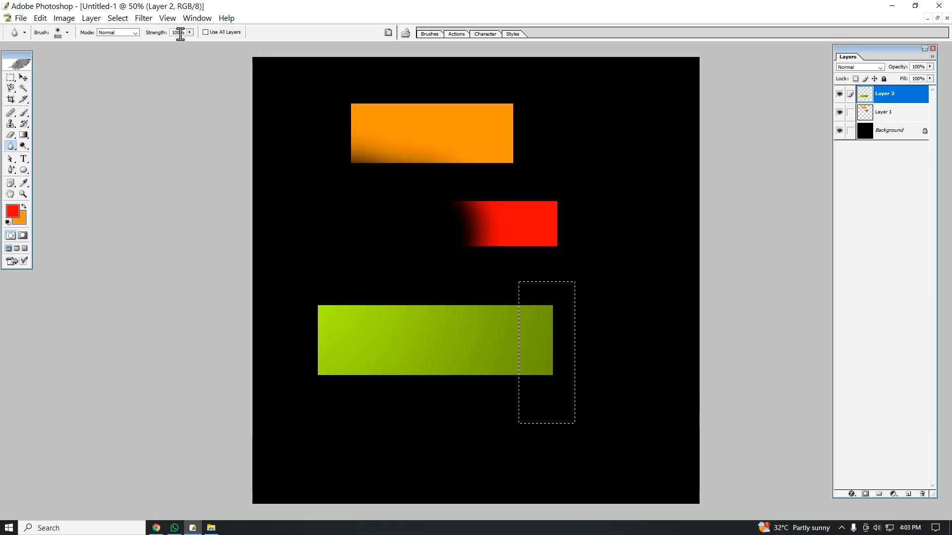
mouse_move(578, 418)
left_mouse_down()
mouse_move(548, 387)
mouse_move(540, 297)
mouse_move(535, 388)
mouse_move(519, 322)
mouse_move(526, 444)
mouse_move(522, 343)
mouse_move(514, 364)
mouse_move(488, 305)
left_mouse_up()
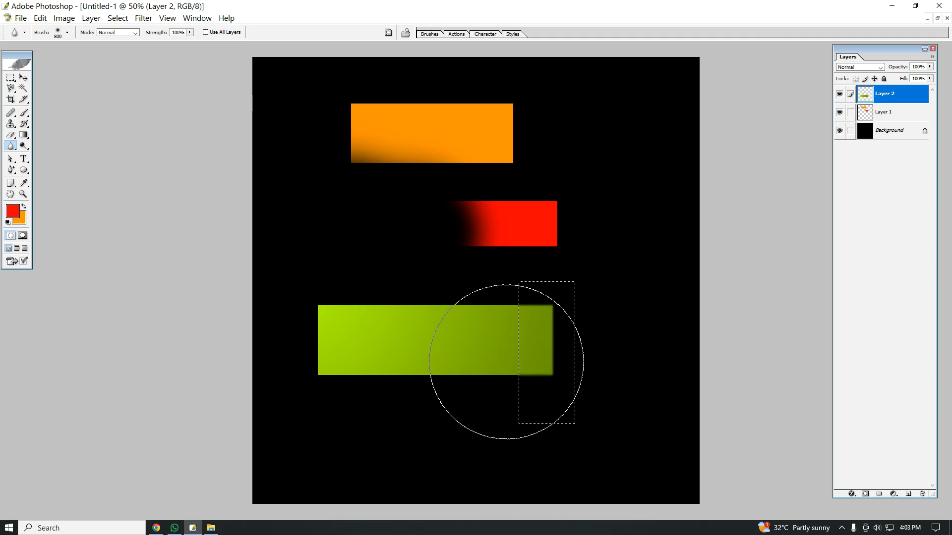
key("ctrl+d")
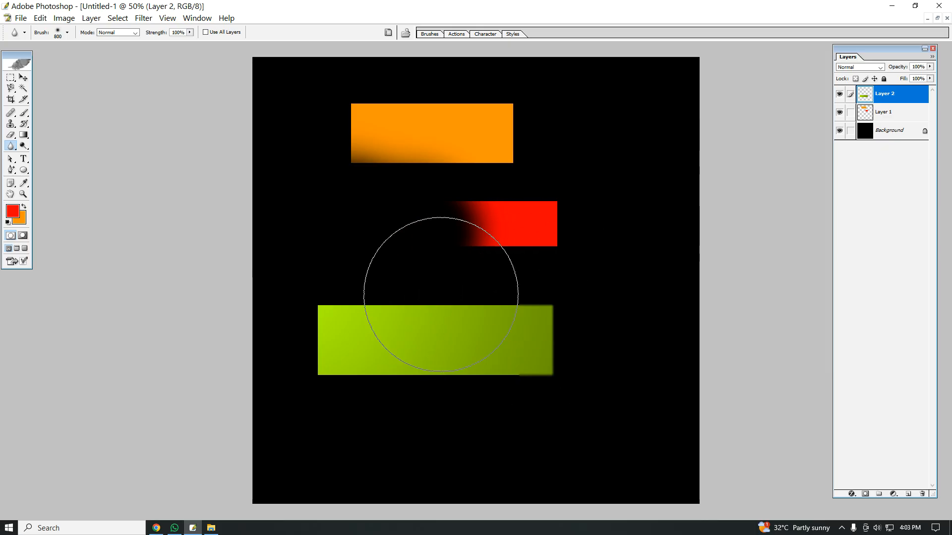
key("ctrl+space")
left_click(538, 374)
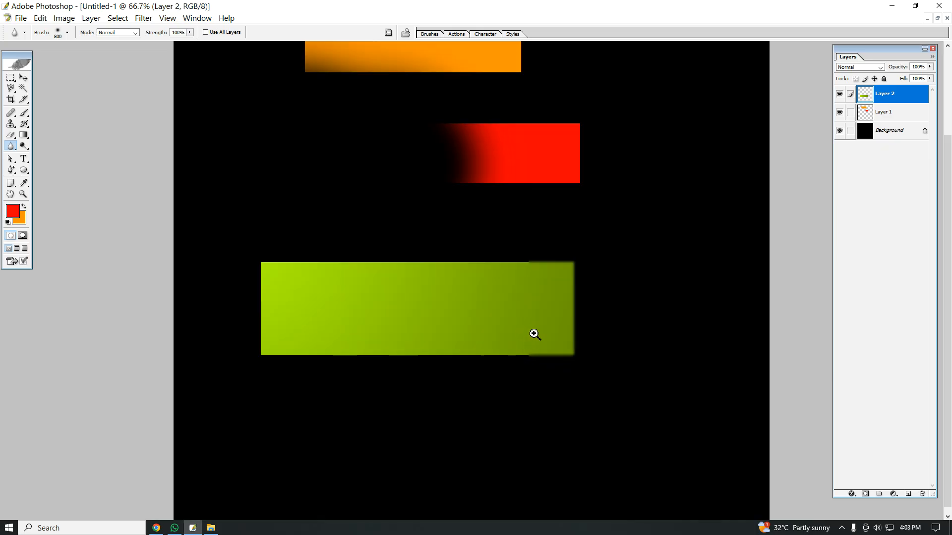
left_click(503, 298, "ctrl+alt")
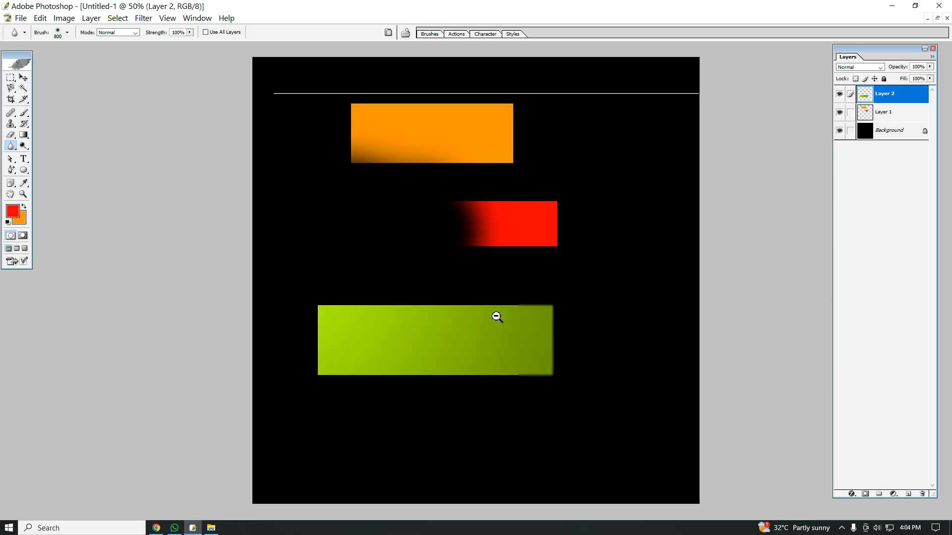
Lighten the green rectangle's right end with the Dodge tool at size 200, range Shadows and 50% exposure
left_click(495, 315, "ctrl+alt")
left_click(472, 323, "ctrl")
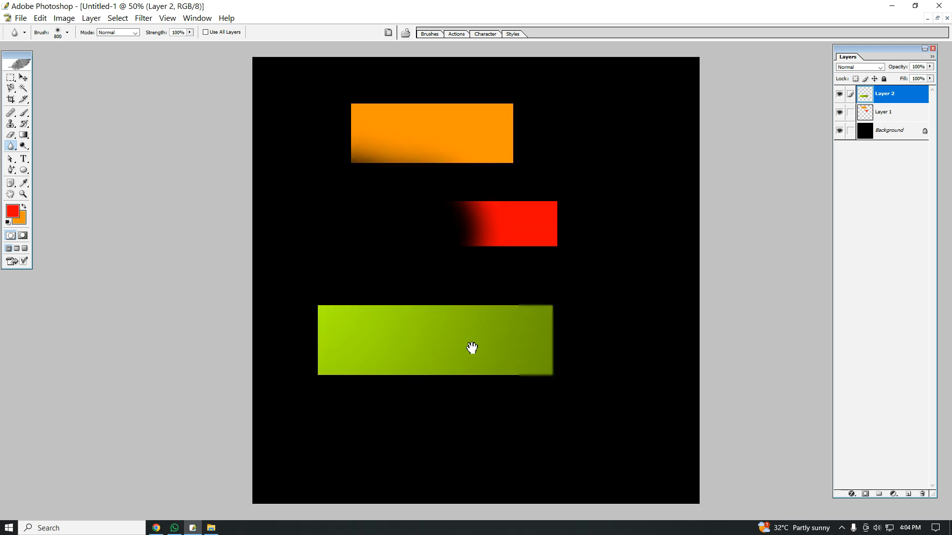
left_click(23, 145)
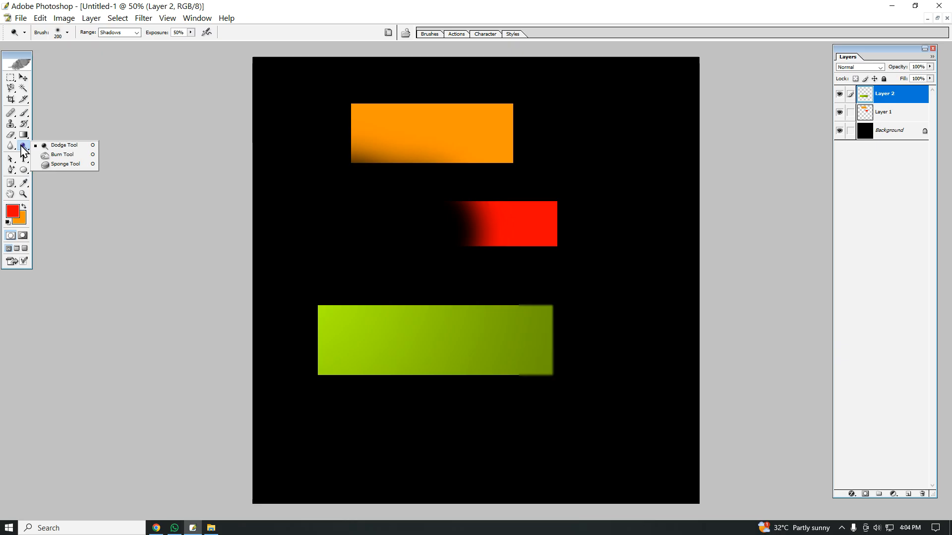
left_click(76, 146)
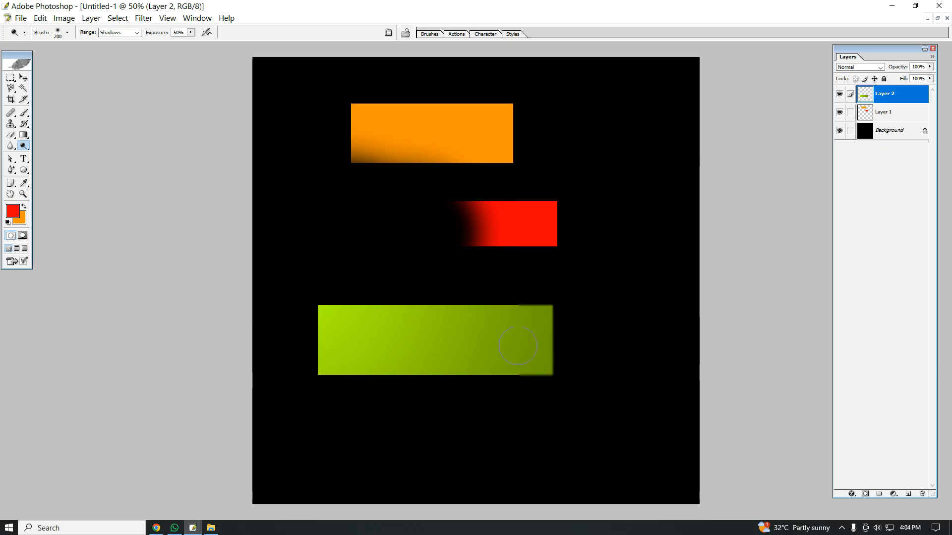
mouse_move(520, 340)
left_mouse_down()
mouse_move(488, 350)
mouse_move(520, 305)
mouse_move(521, 355)
mouse_move(543, 345)
mouse_move(538, 363)
mouse_move(526, 347)
left_mouse_up()
Darken a vertical band just right of the green rectangle's middle with the Burn tool at size 250, range Shadows and 28% exposure
left_click(24, 145)
left_click(73, 155)
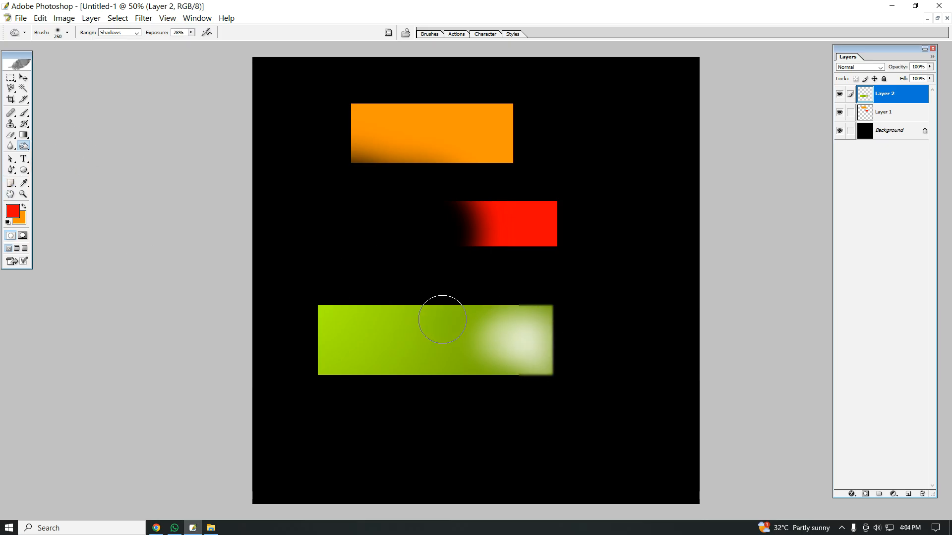
mouse_move(443, 319)
left_mouse_down()
mouse_move(442, 382)
mouse_move(446, 298)
mouse_move(445, 349)
left_mouse_up()
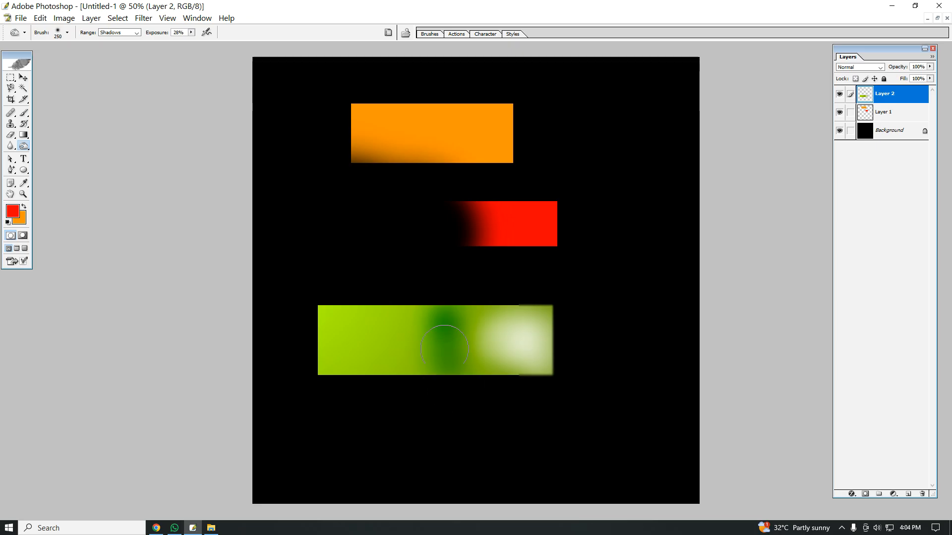
Start a horizontal text line to the left of the red rectangle, using the SutonnyMJ font in Bold at 48 pt
left_click(24, 159)
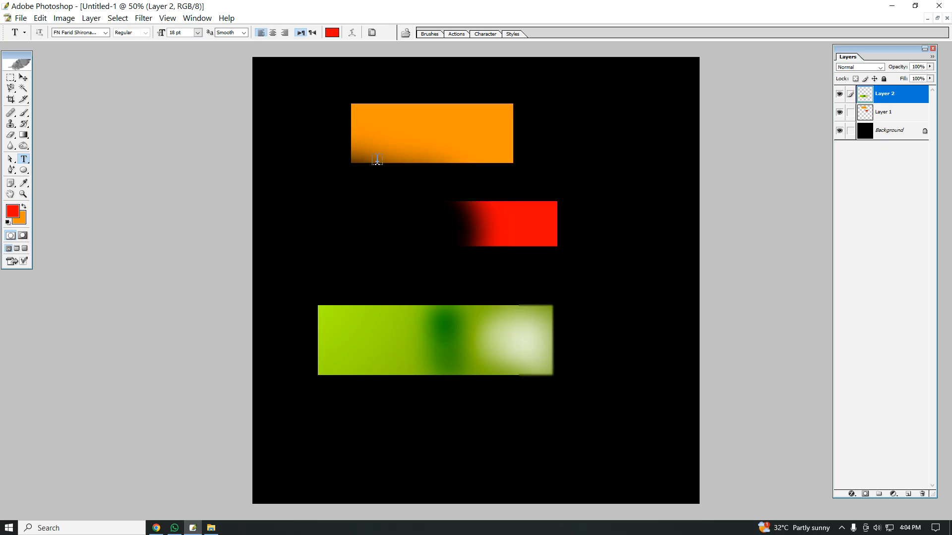
left_click(316, 225)
left_click(98, 35)
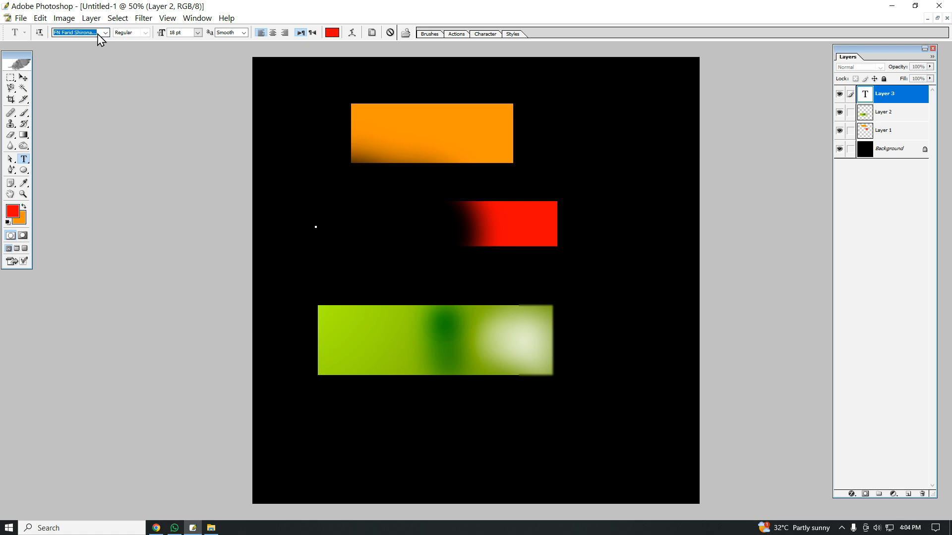
type("Sugo Pro Classic")
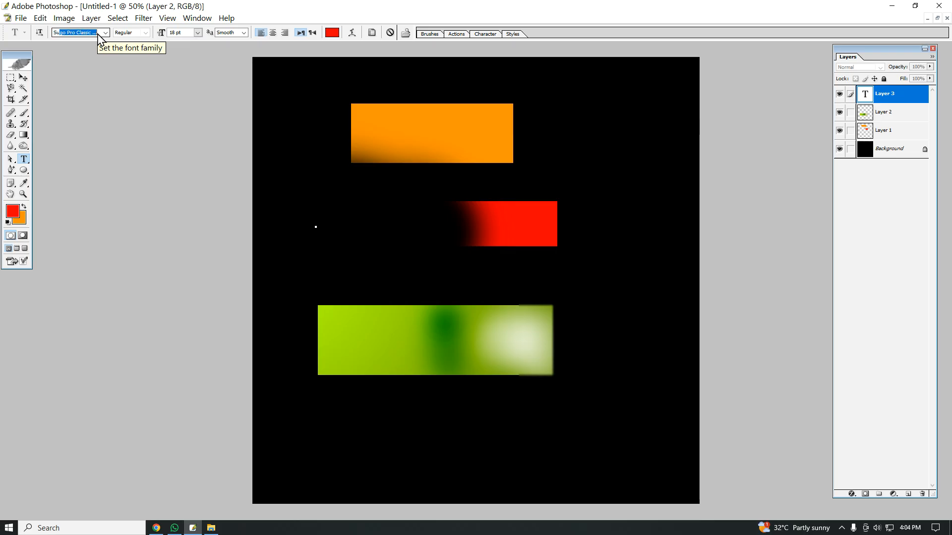
key("Return")
left_click(196, 33)
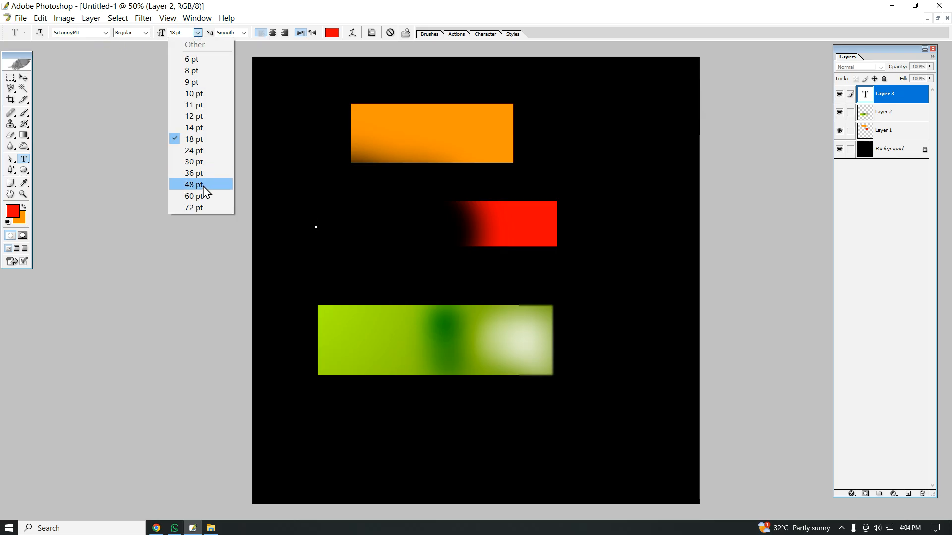
left_click(228, 186)
left_click(145, 33)
left_click(128, 49)
type("????")
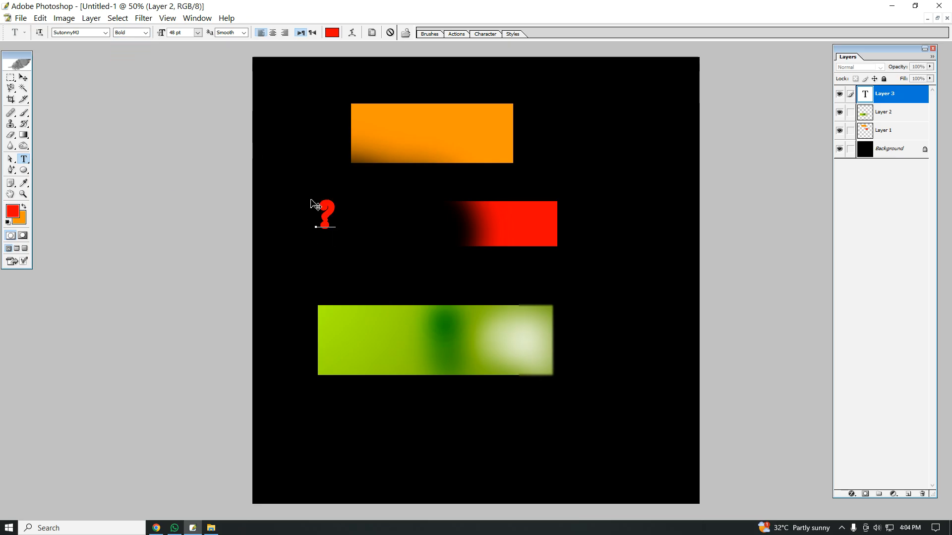
key("BackSpace")
key("BackSpace")
key("BackSpace")
key("BackSpace")
type("GL")
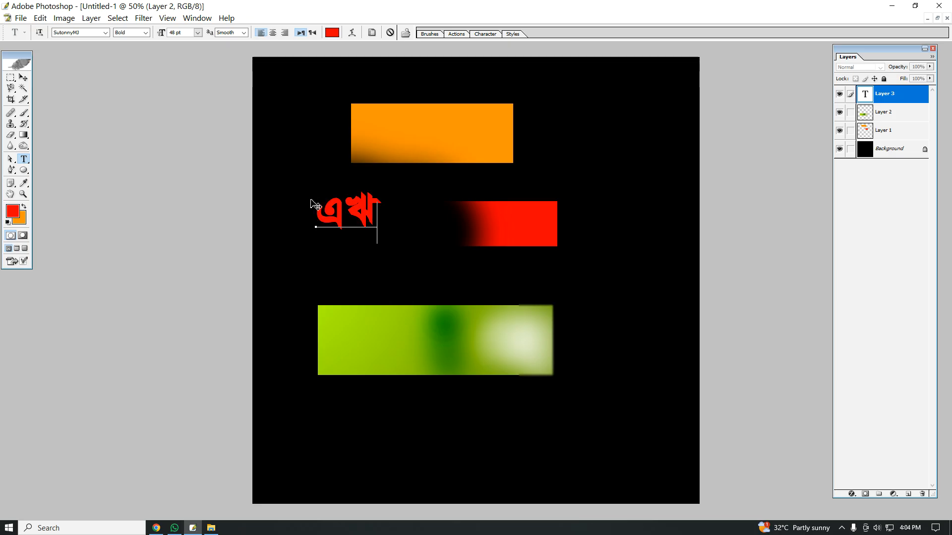
key("BackSpace")
key("BackSpace")
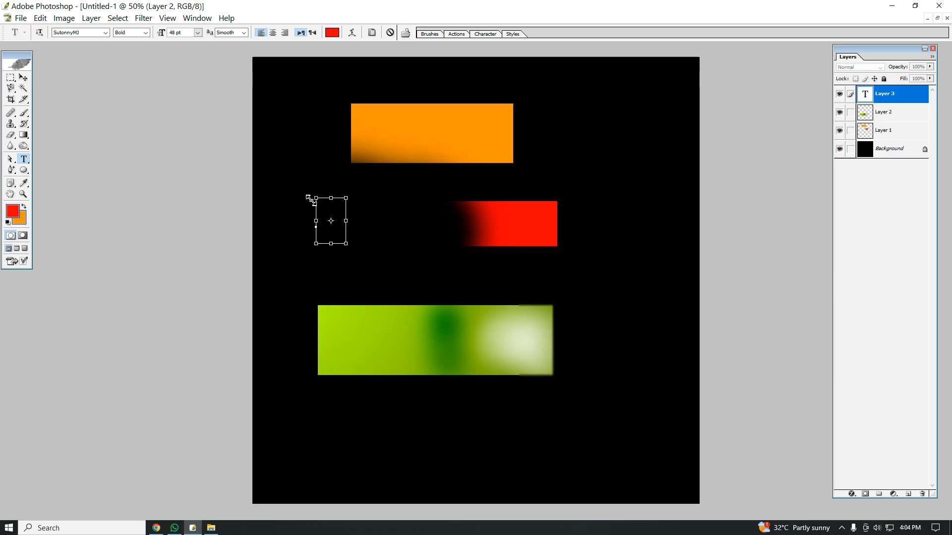
key("ctrl+z")
key("ctrl+z")
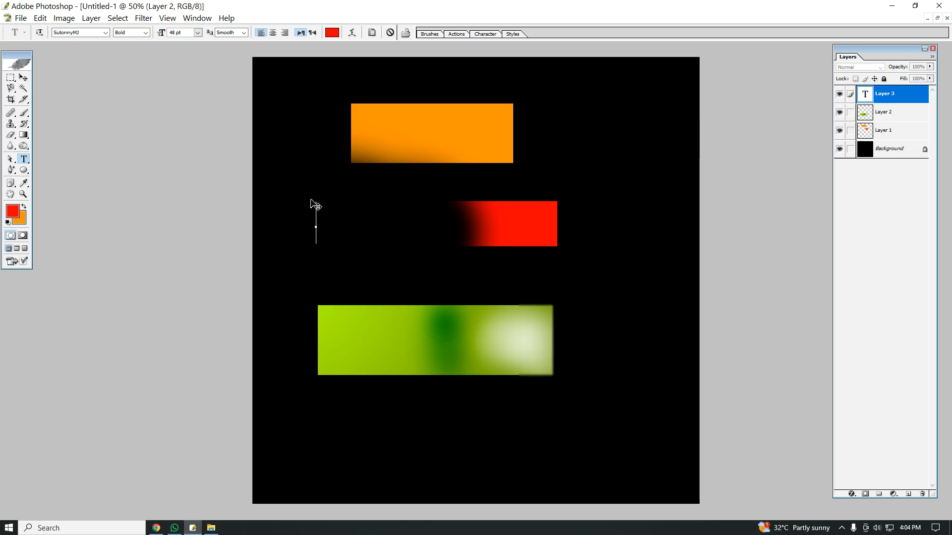
key("ctrl+z")
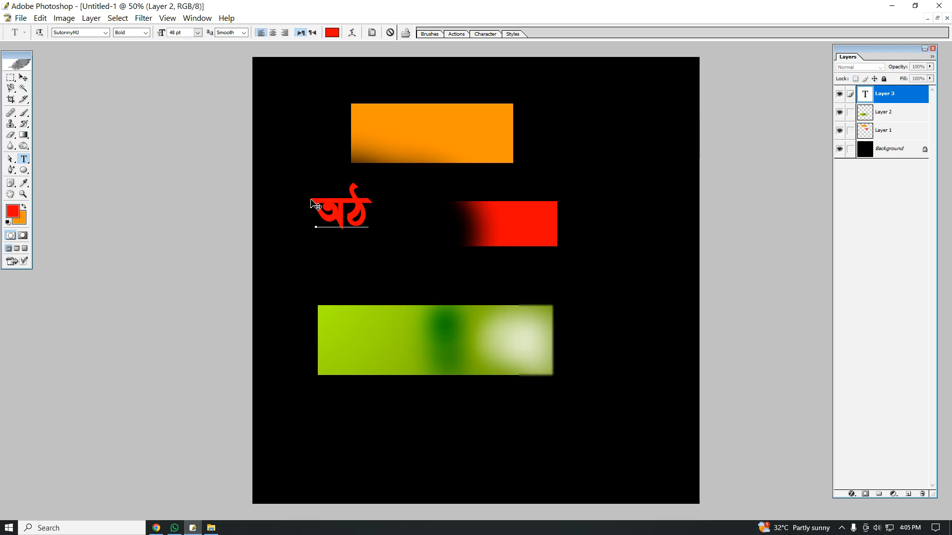
key("BackSpace")
key("BackSpace")
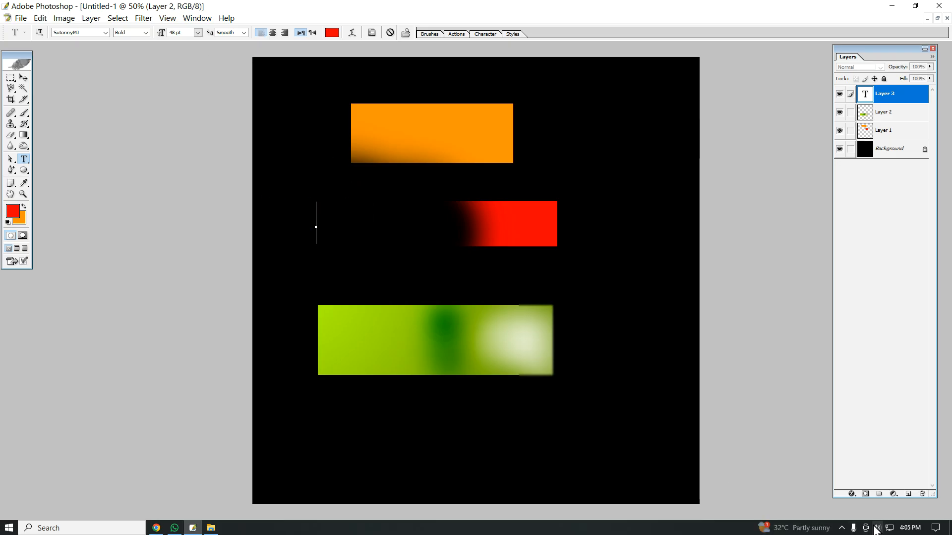
Choose Bijoy Classic as the typing layout in the Bengali keyboard utility
left_click(841, 528)
right_click(862, 491)
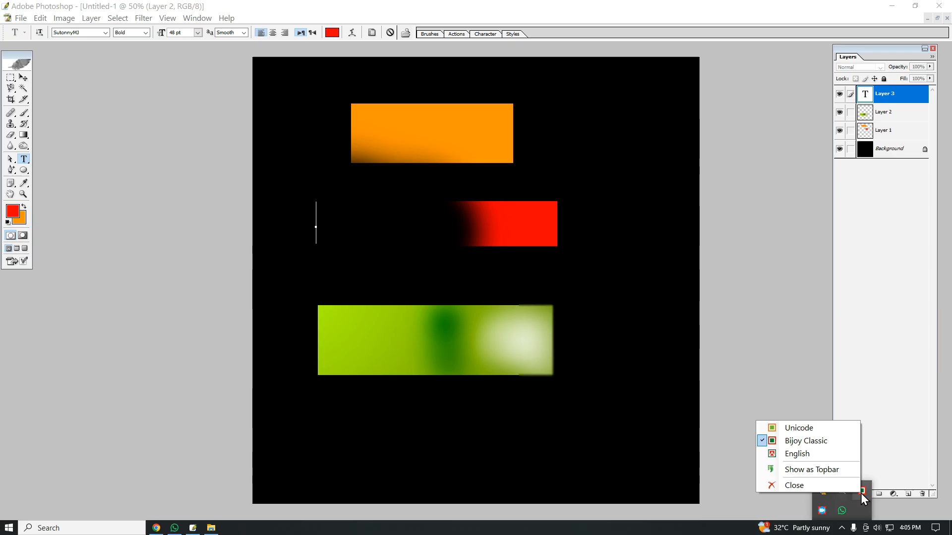
left_click(818, 441)
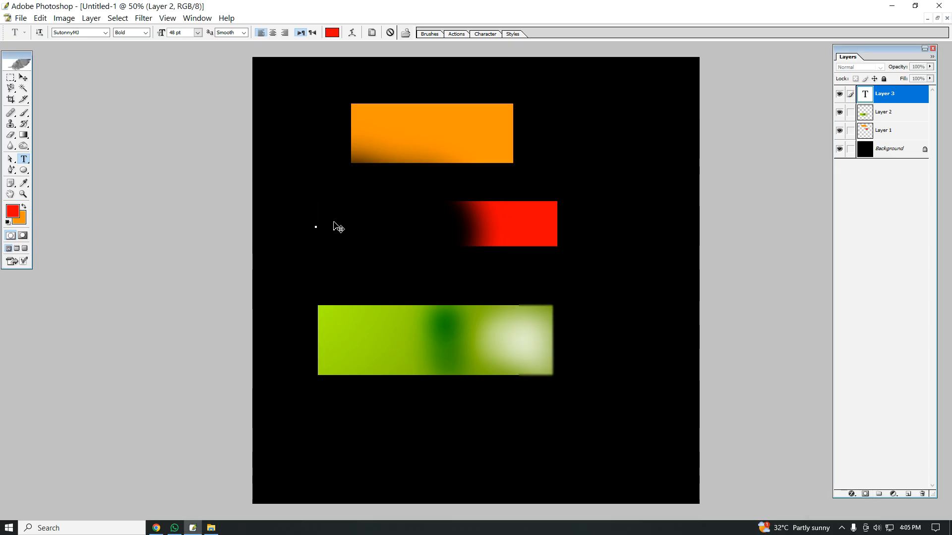
type("e")
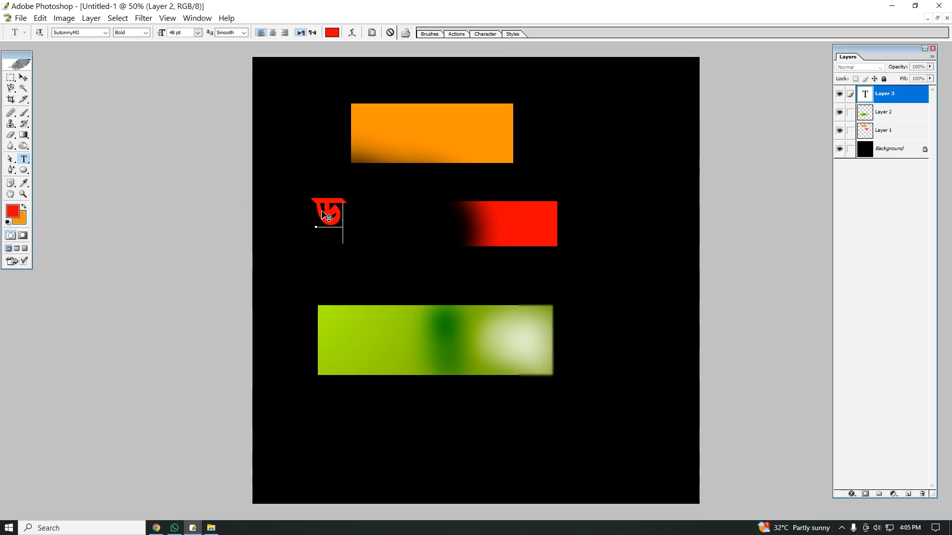
key("BackSpace")
type("FT")
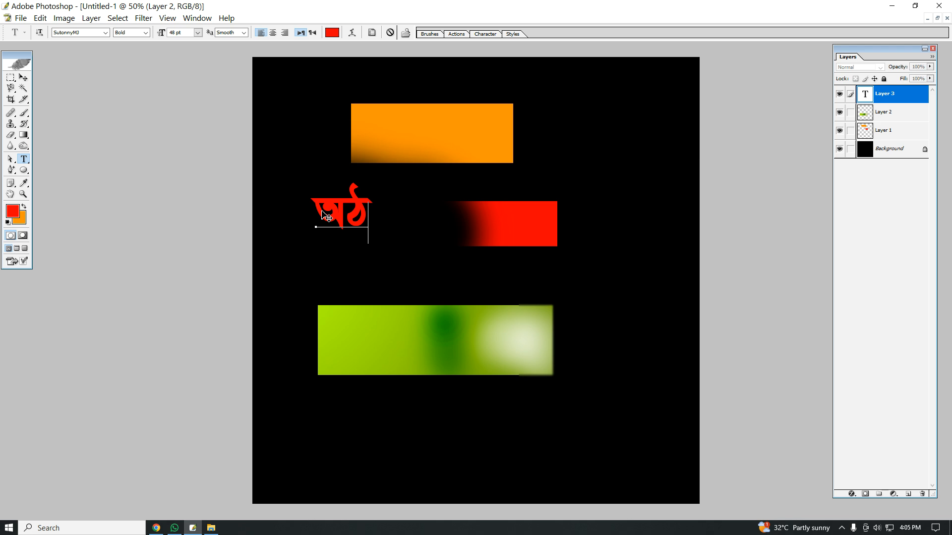
key("BackSpace")
key("BackSpace")
type("FT")
key("BackSpace")
key("BackSpace")
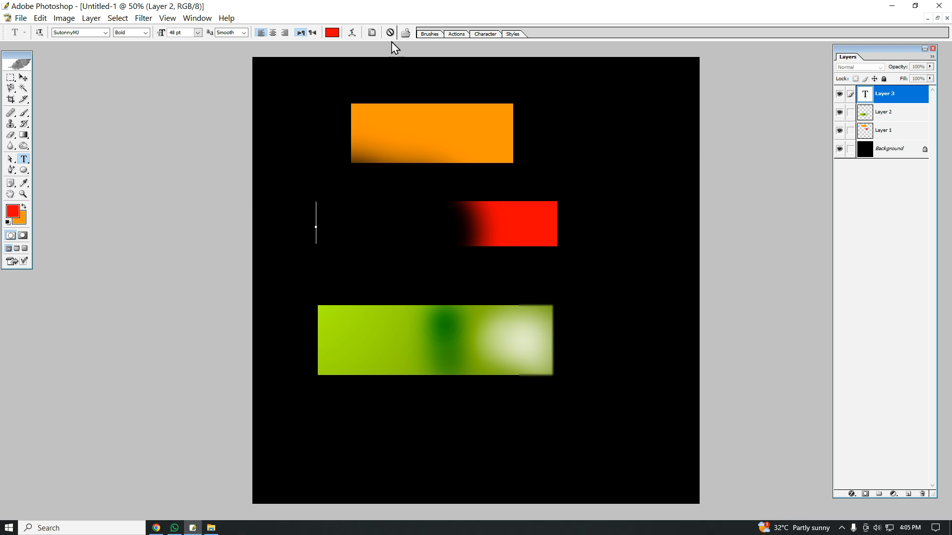
Turn off All Caps for the empty text line and enter the Bengali word আমার
left_click(372, 33)
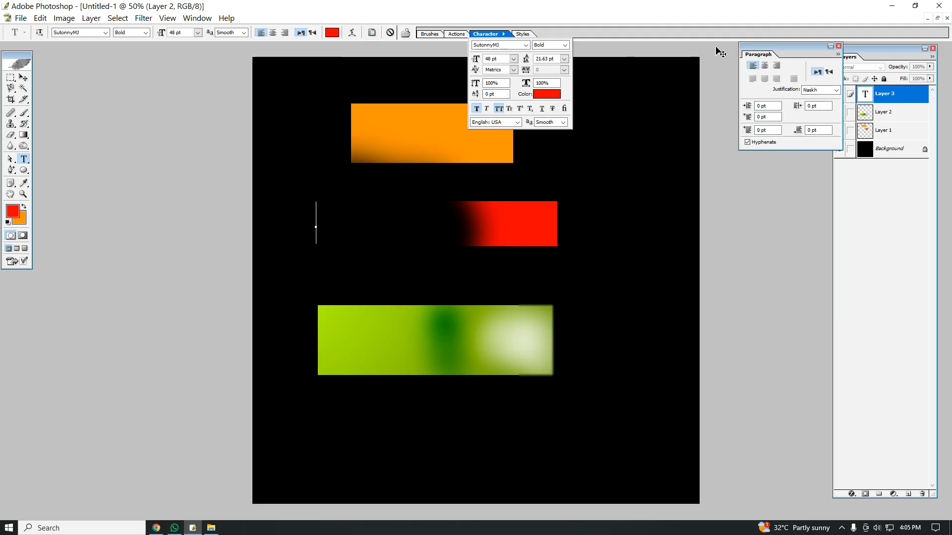
left_click(838, 46)
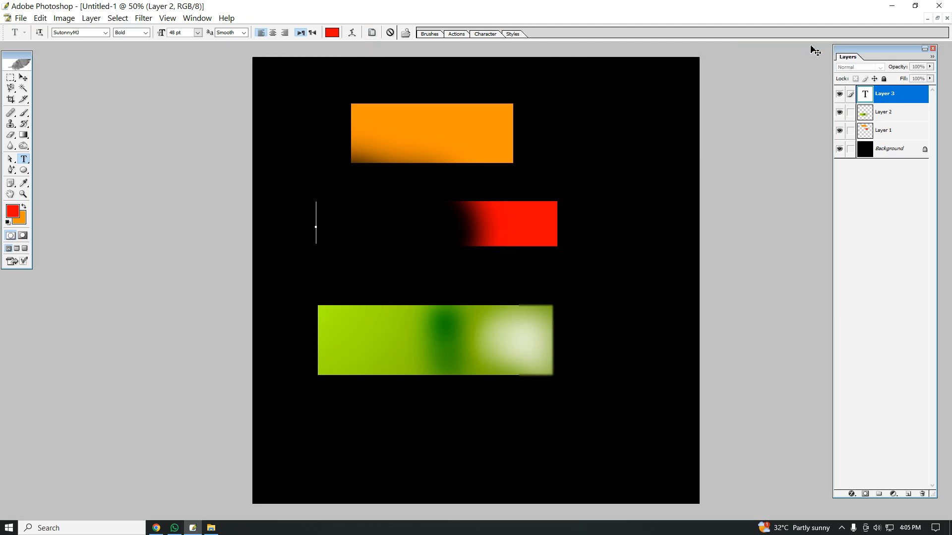
left_click(488, 34)
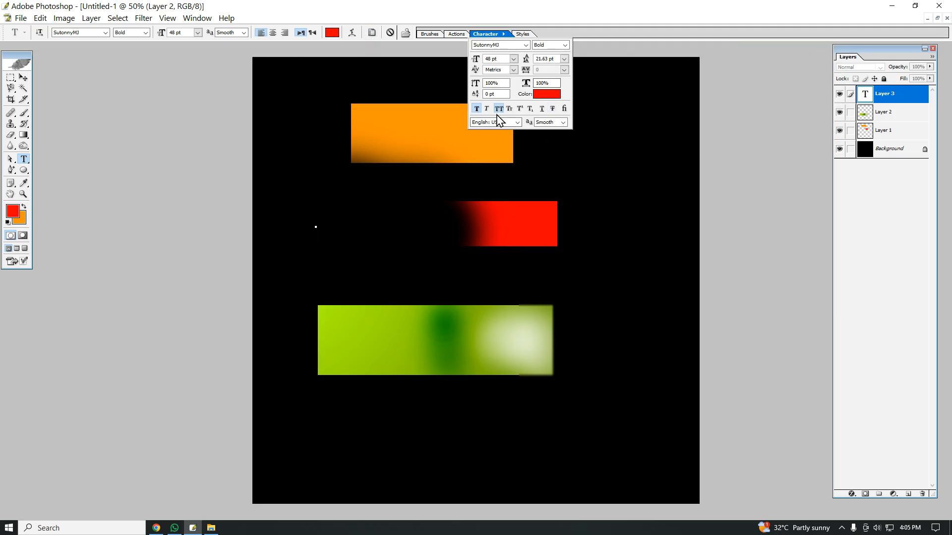
left_click(317, 225)
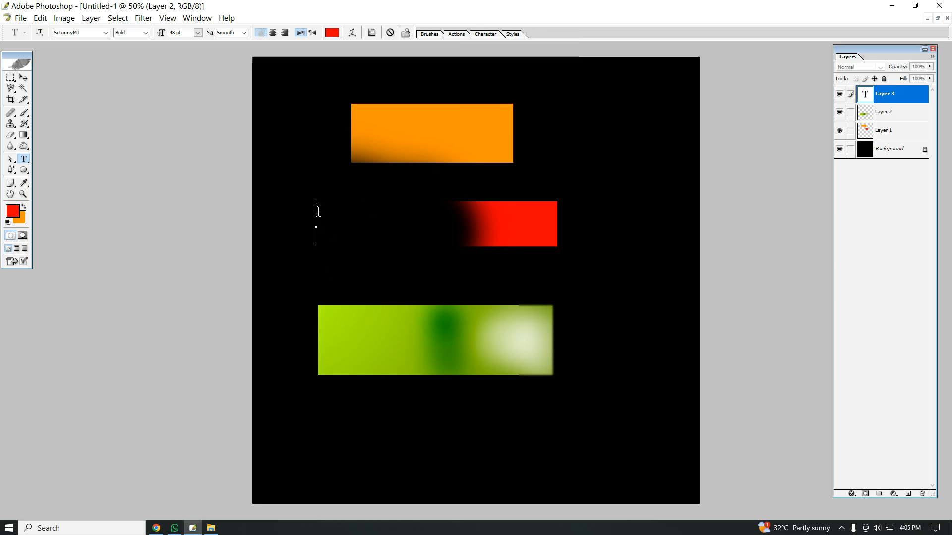
type("Avgvi")
key("ctrl+Return")
Change the text color of the word আমার to white
left_click(333, 33)
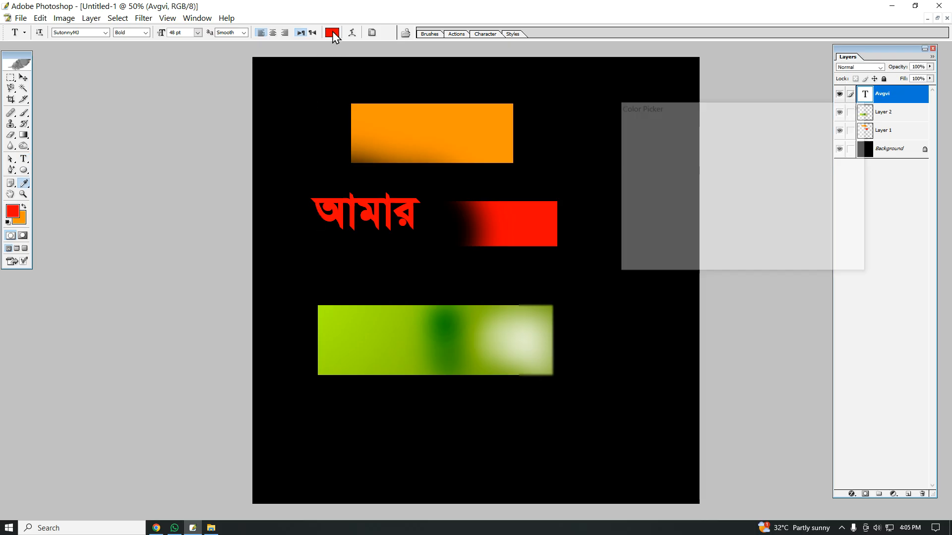
left_click_drag(714, 168, 561, 97)
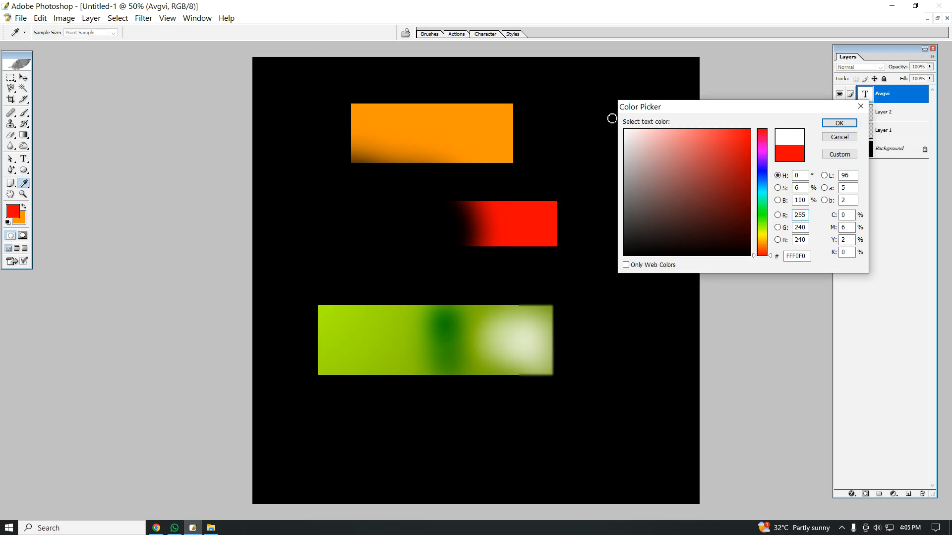
left_click(839, 123)
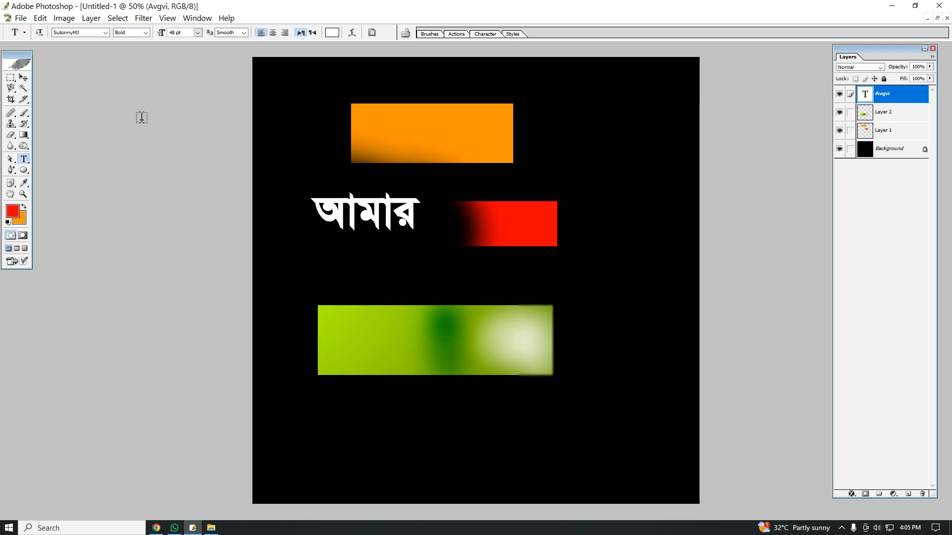
Move the word আমার slightly up and to the left with the Move tool
left_click(23, 78)
left_click(25, 159)
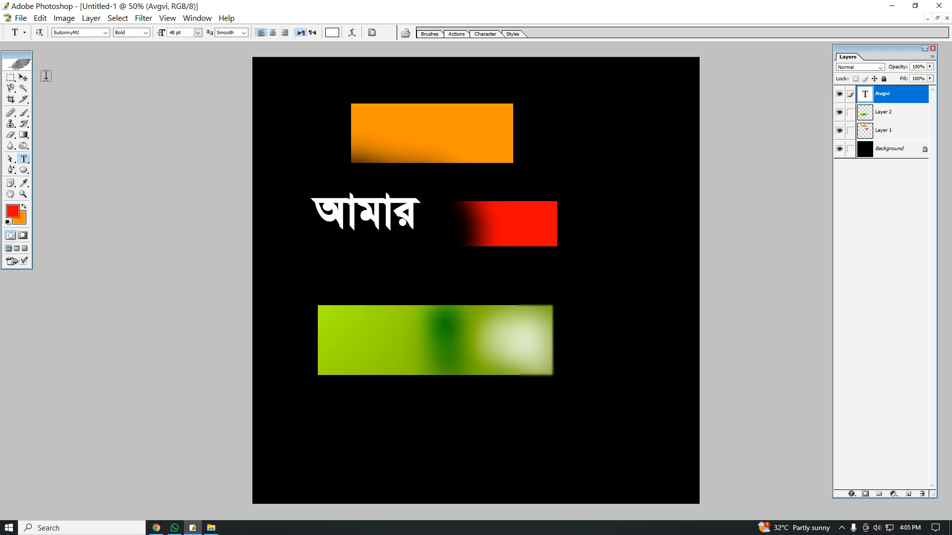
left_click(24, 78)
left_click_drag(367, 204, 358, 197)
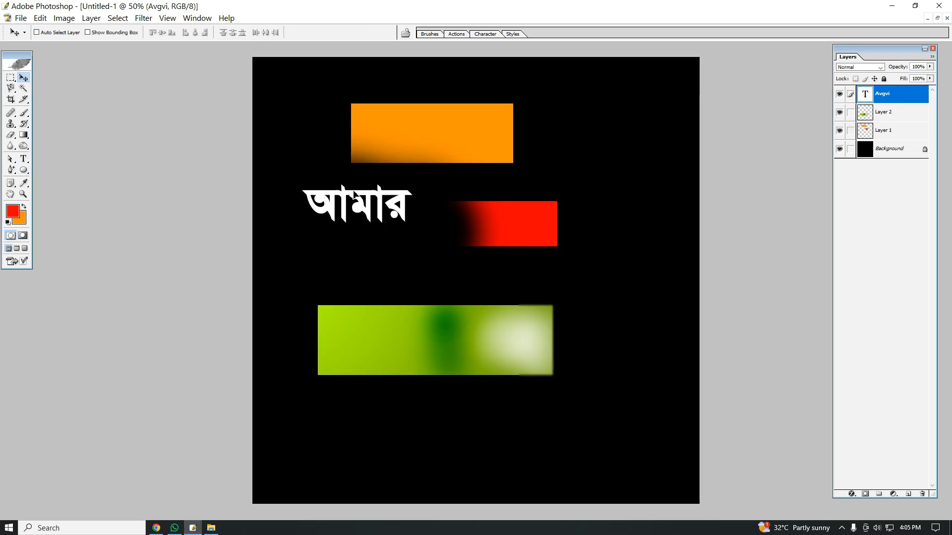
Detach the Character palette from its dock and place it over the canvas's right edge, beside the green rectangle
left_click(24, 159)
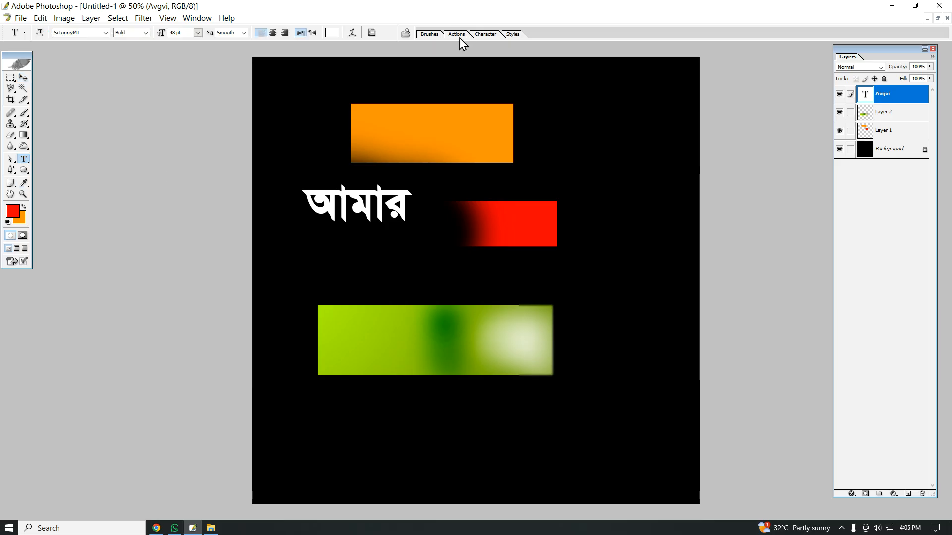
left_click(485, 35)
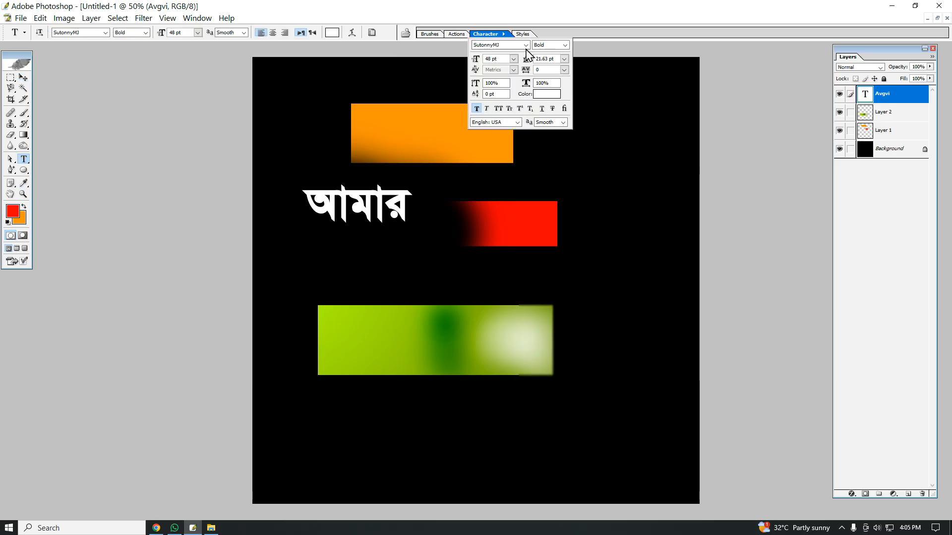
left_click_drag(485, 34, 700, 187)
left_click_drag(684, 245, 684, 246)
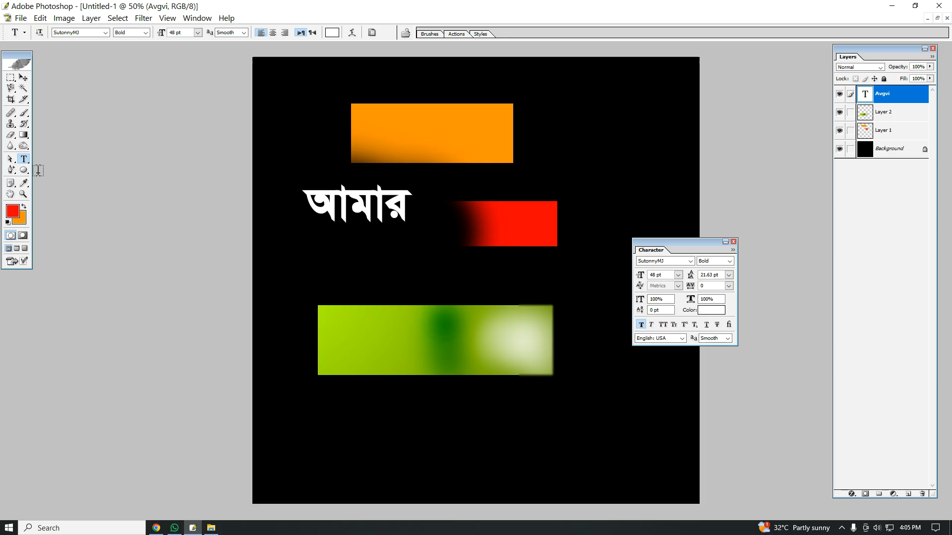
Delete the Bengali text layer and Layer 2, which holds the green rectangle
right_click(913, 100)
left_click(862, 141)
left_click(447, 198)
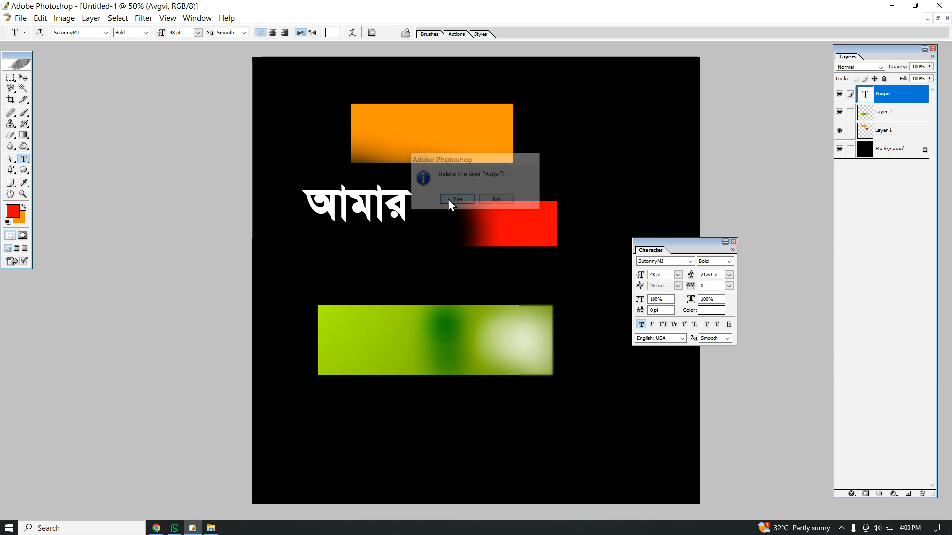
right_click(909, 94)
left_click(866, 135)
left_click(459, 202)
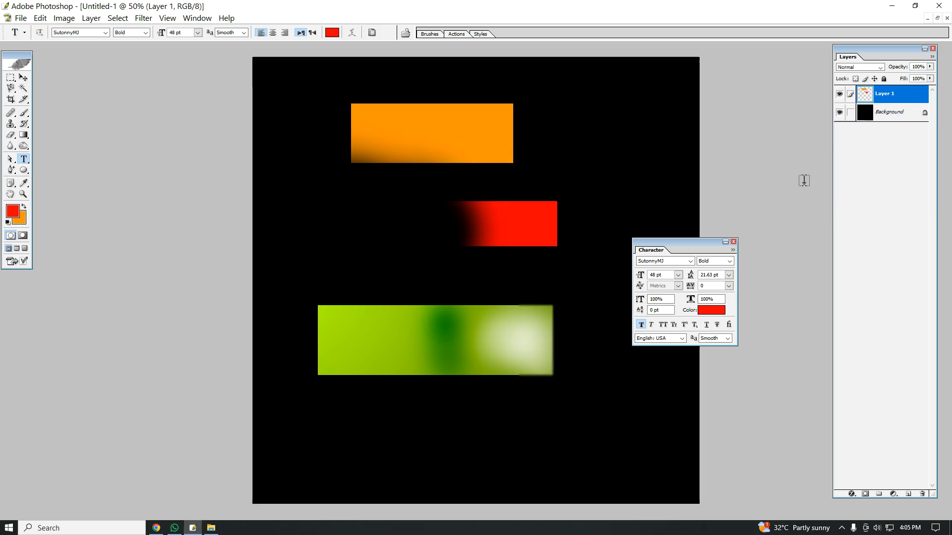
Delete Layer 1, which holds the orange, red and green rectangles
right_click(892, 95)
left_click(885, 140)
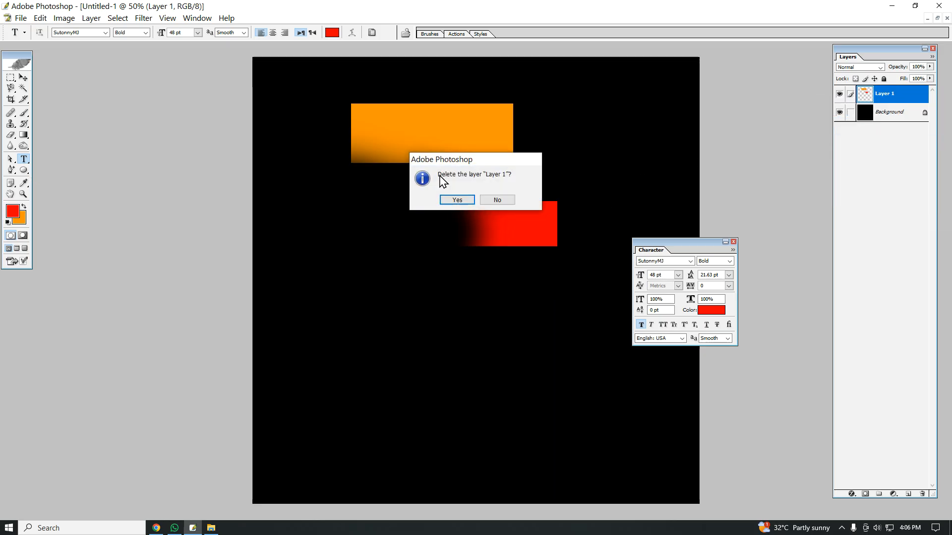
left_click(457, 201)
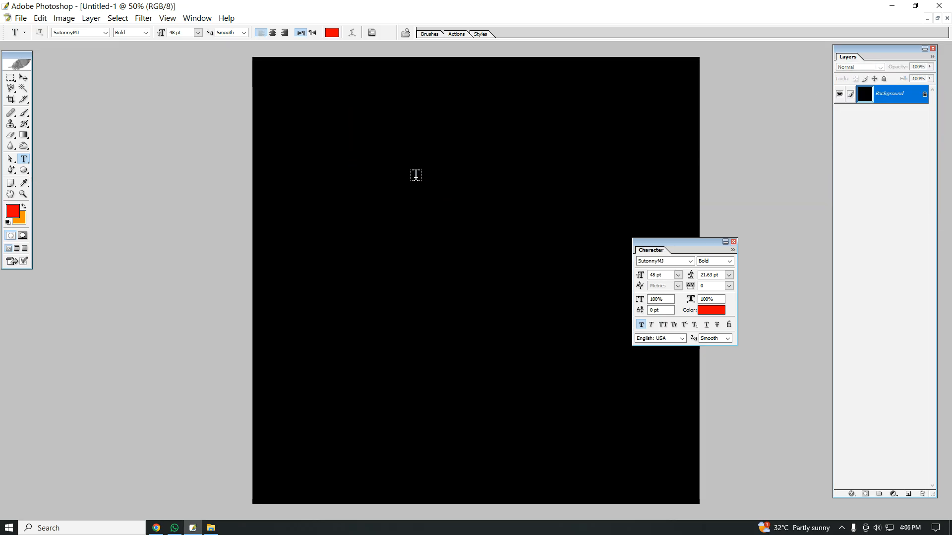
Start a red shape with the Pen tool, tracing a wavy upper edge across the middle of the canvas and past its right side
left_click(11, 170)
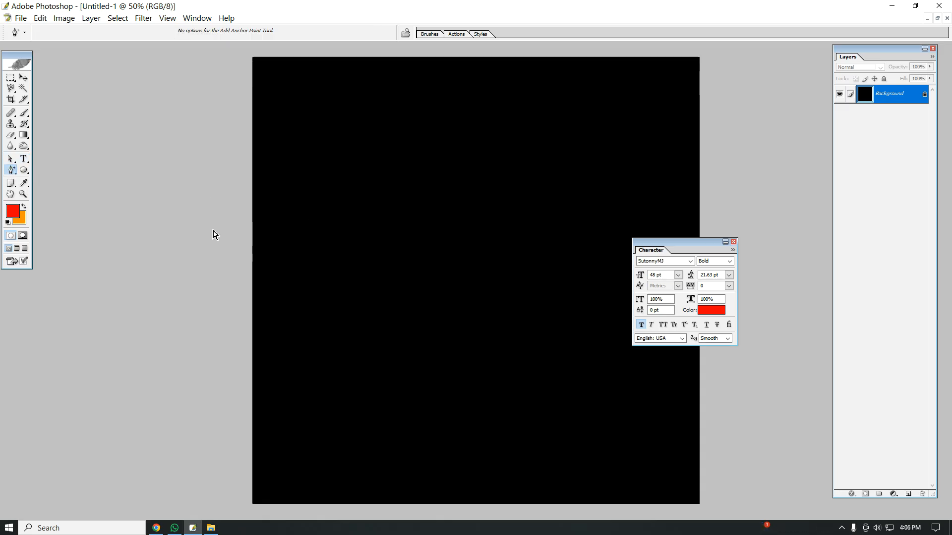
left_click_drag(11, 171, 49, 170)
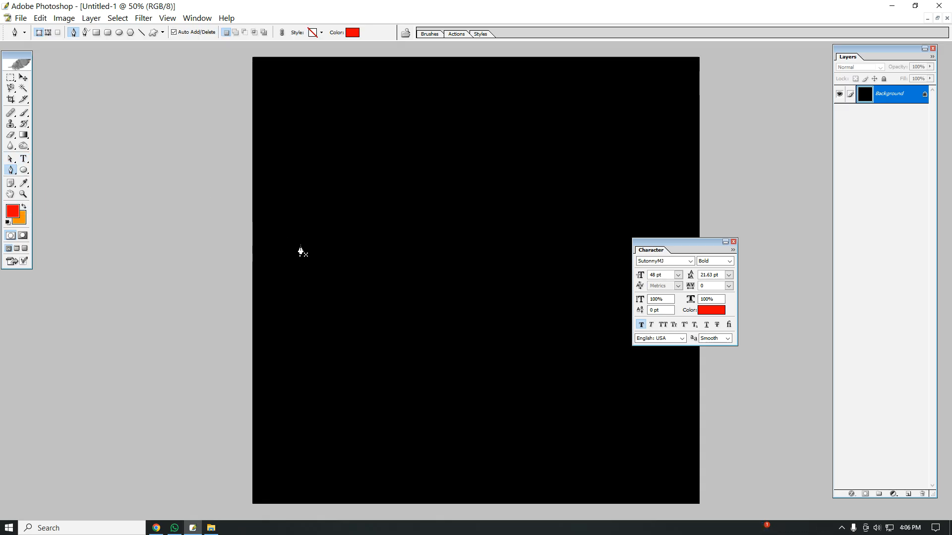
left_click(235, 246)
left_click_drag(524, 230, 620, 314)
left_click(525, 231)
left_click_drag(768, 223, 788, 151)
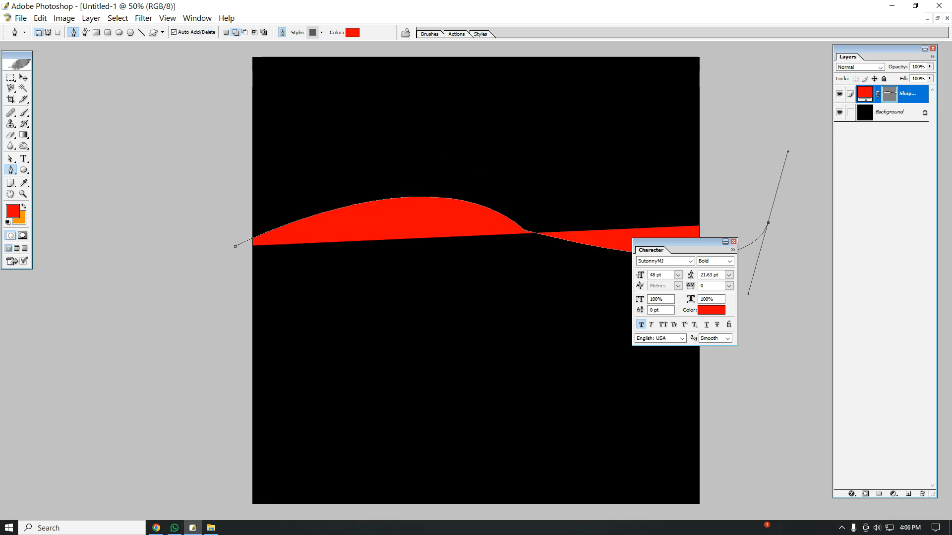
left_click(768, 223)
left_click(778, 402)
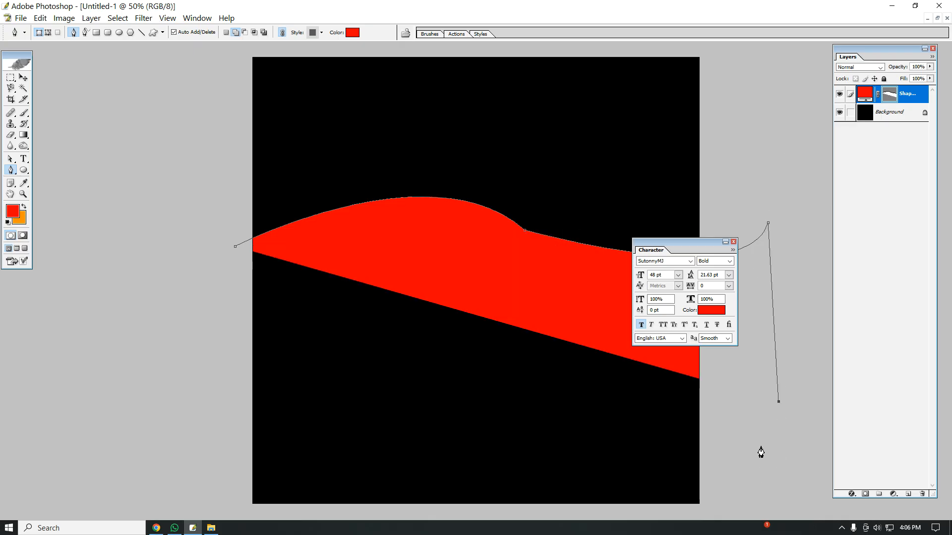
Close the red wave shape around the outside of the canvas's lower part and load its path as a selection
scroll(737, 419, "up", 2)
scroll(677, 385, "down", 3)
left_click(726, 421)
left_click(361, 476)
left_click(233, 406)
left_click(290, 292)
left_click(322, 260)
key("ctrl+Return")
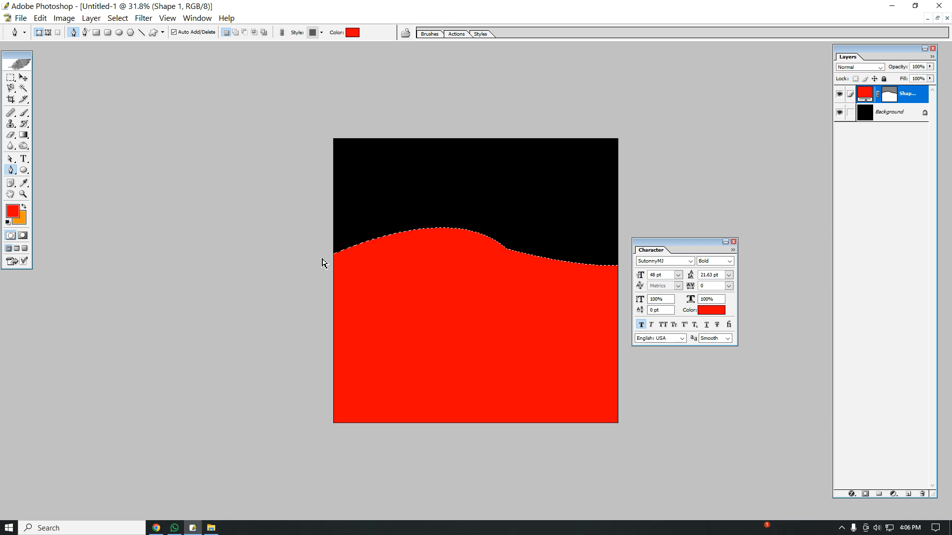
Move the Character palette off the canvas's right edge, next to the Layers palette
left_click(466, 241, "ctrl")
left_click_drag(660, 245, 762, 129)
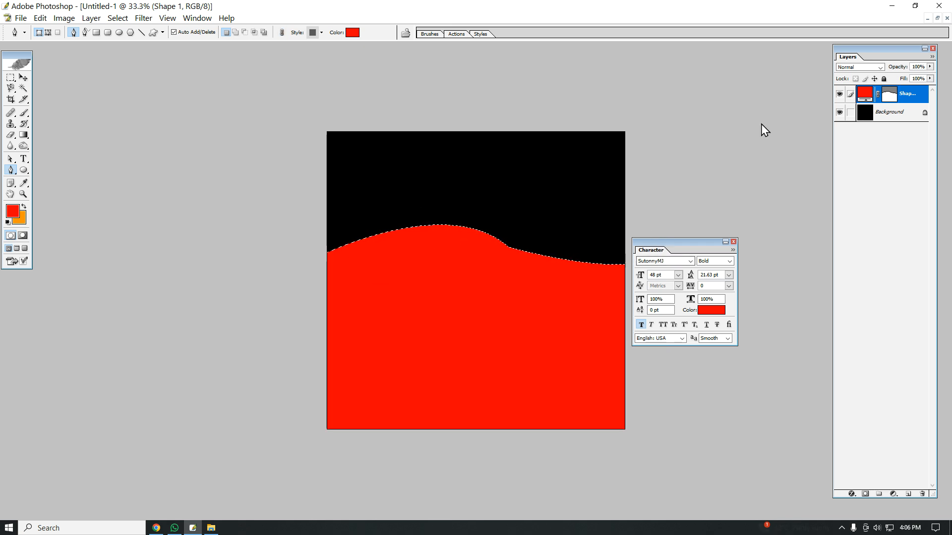
left_click(441, 250, "ctrl")
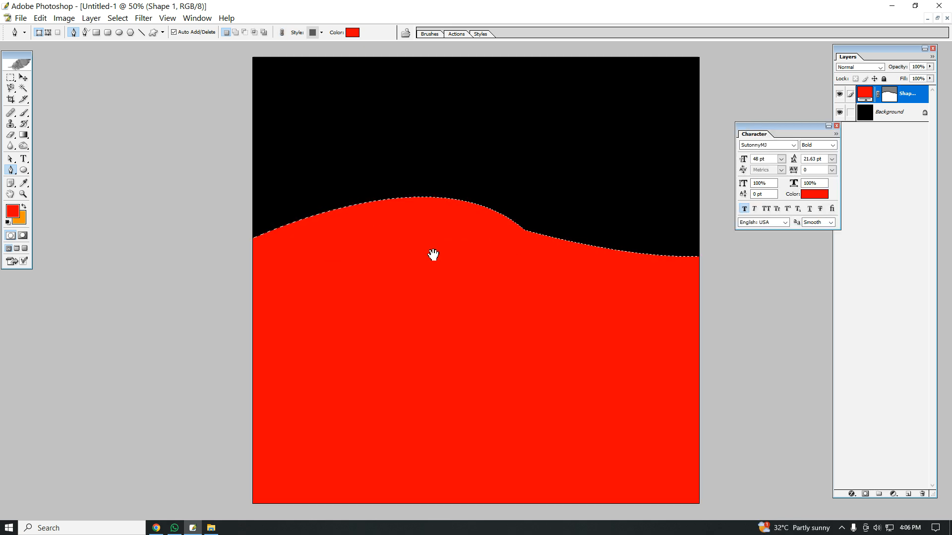
Try to apply the green gradient to the red wave shape layer
left_click(24, 134)
left_click(313, 253)
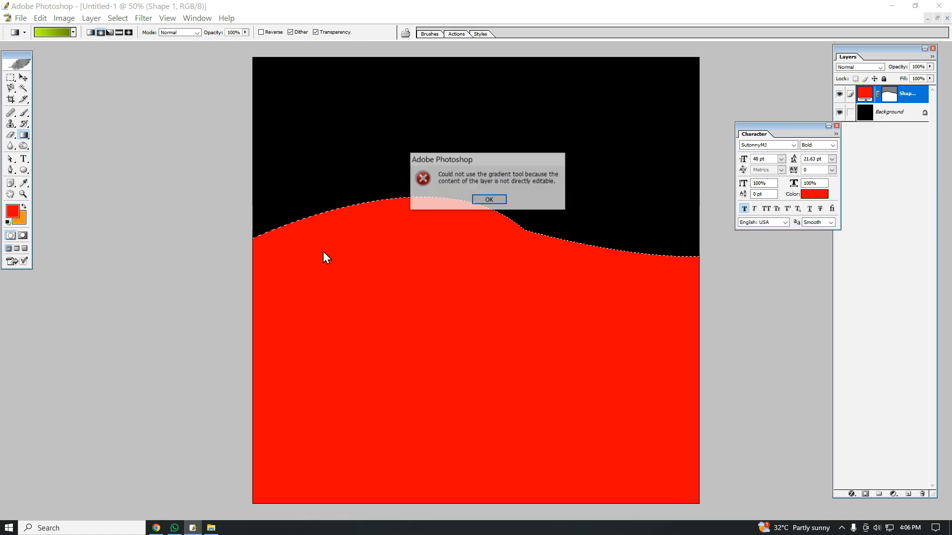
left_click(498, 205)
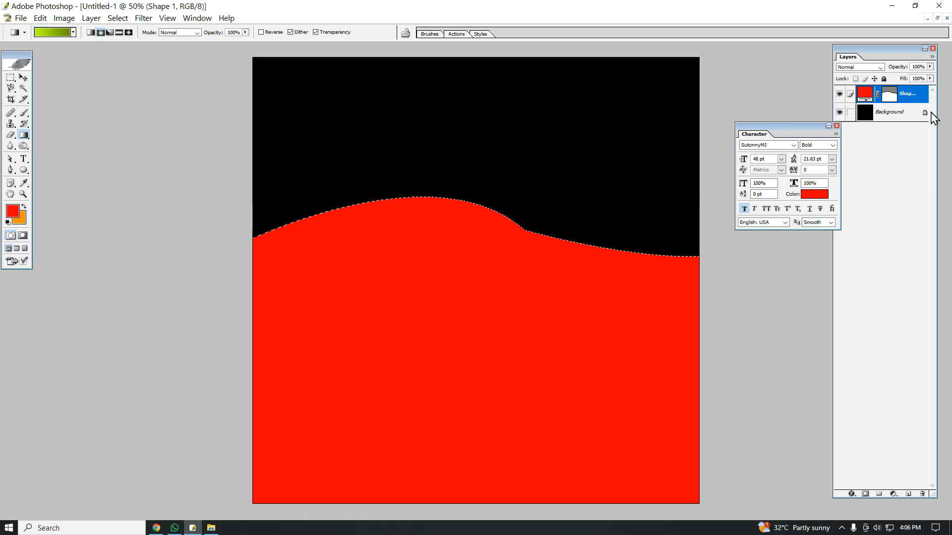
Rasterize the wave shape layer, fill the selected wave with a diagonal green gradient from its upper-left corner, and deselect it
right_click(898, 94)
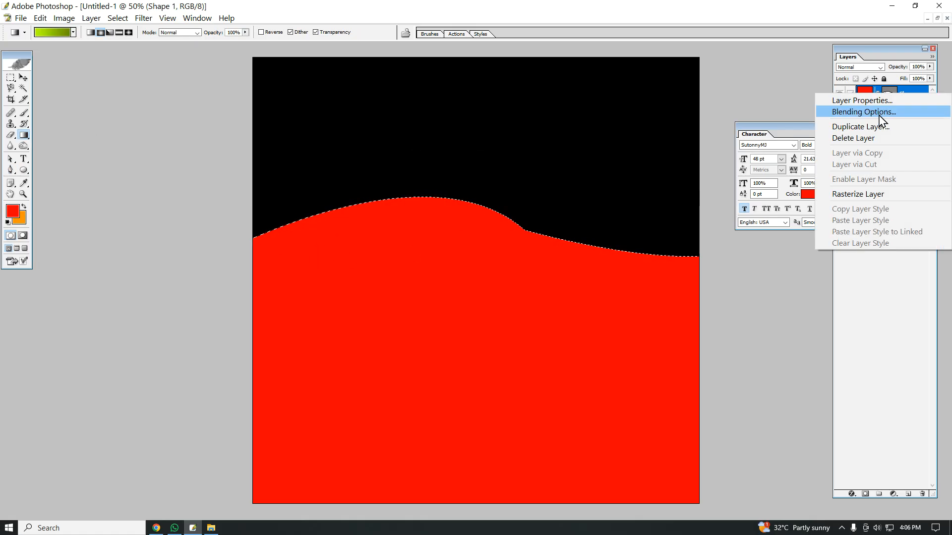
left_click(861, 193)
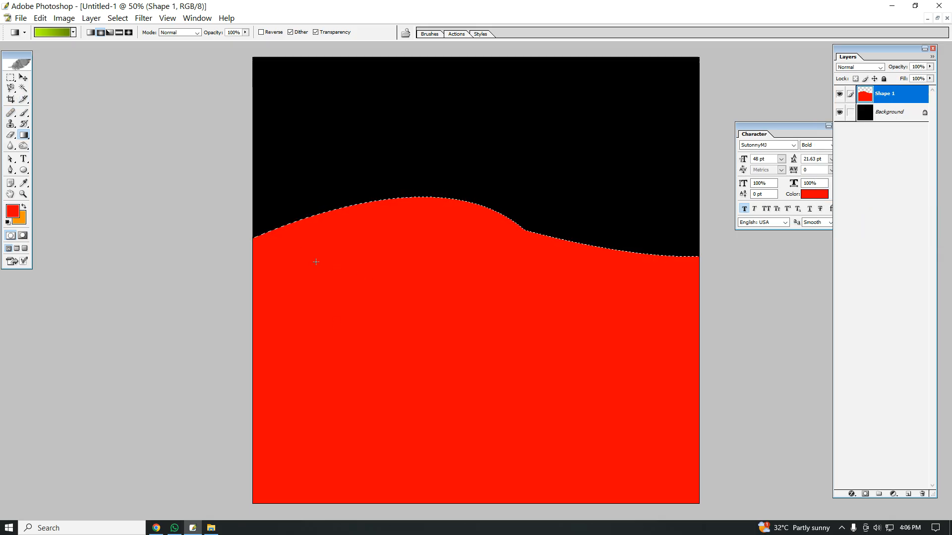
left_click_drag(256, 239, 670, 504)
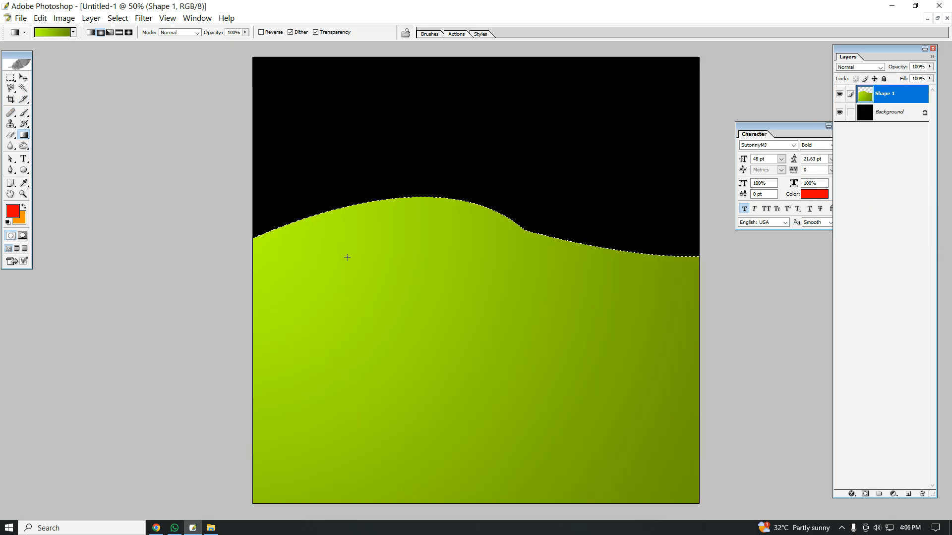
key("ctrl+d")
Fill the Background layer with the orange background color
scroll(544, 184, "down", 3)
left_click(905, 111)
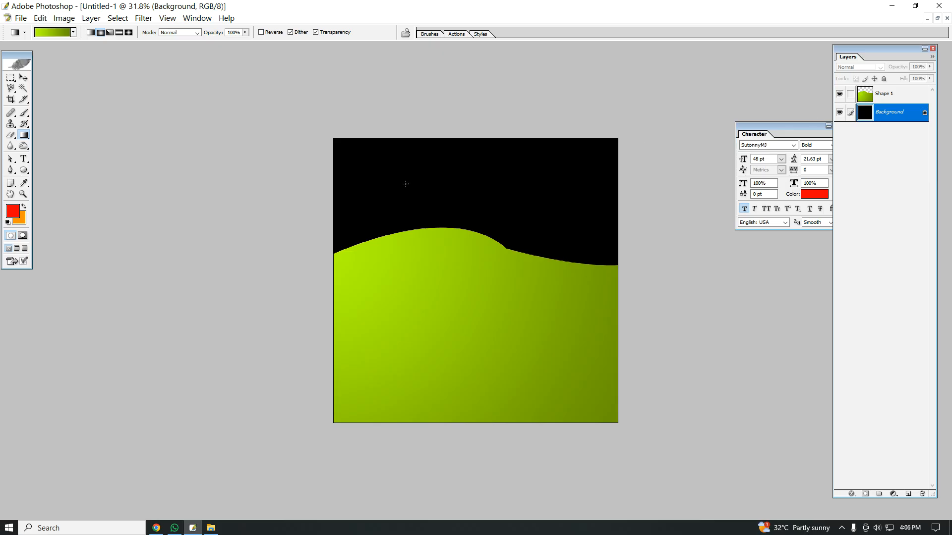
left_click(22, 221)
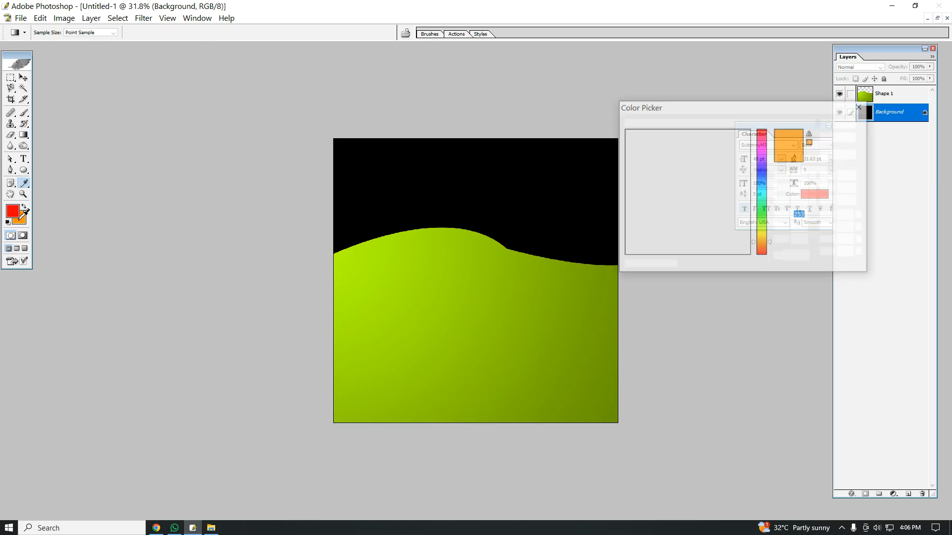
left_click(848, 139)
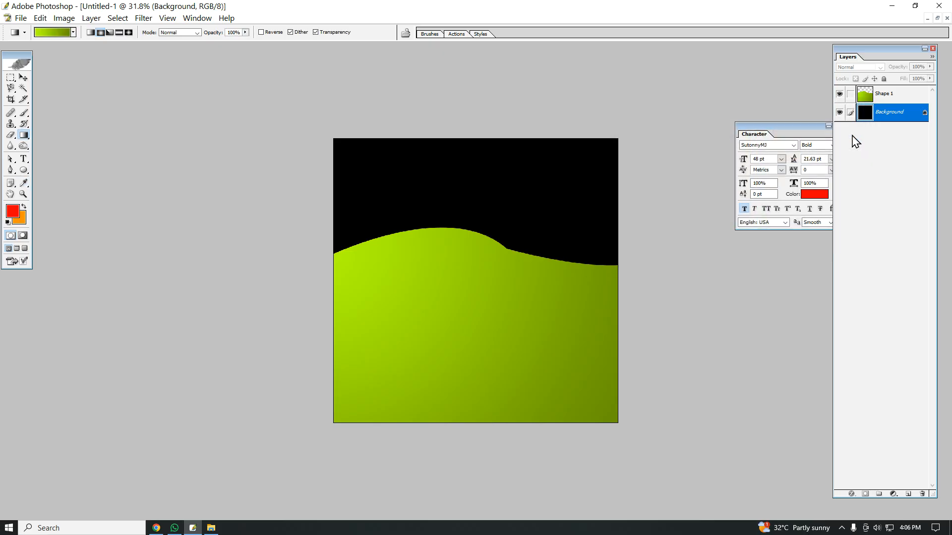
key("ctrl+BackSpace")
Draw a closed Pen shape with an S-curved upper edge within the green area, placed directly above the Background layer
left_click(516, 253)
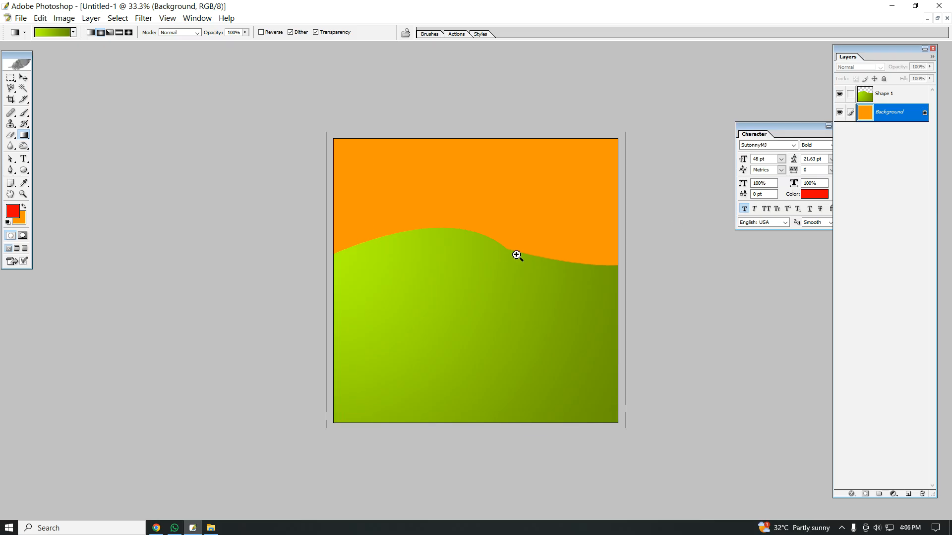
left_click(516, 253)
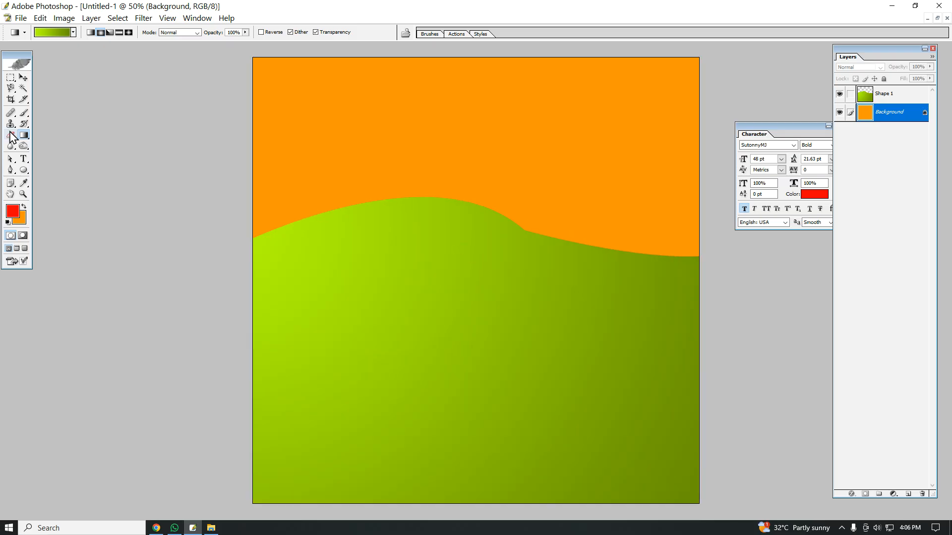
left_click(10, 170)
left_click(273, 341)
left_click_drag(366, 290, 418, 336)
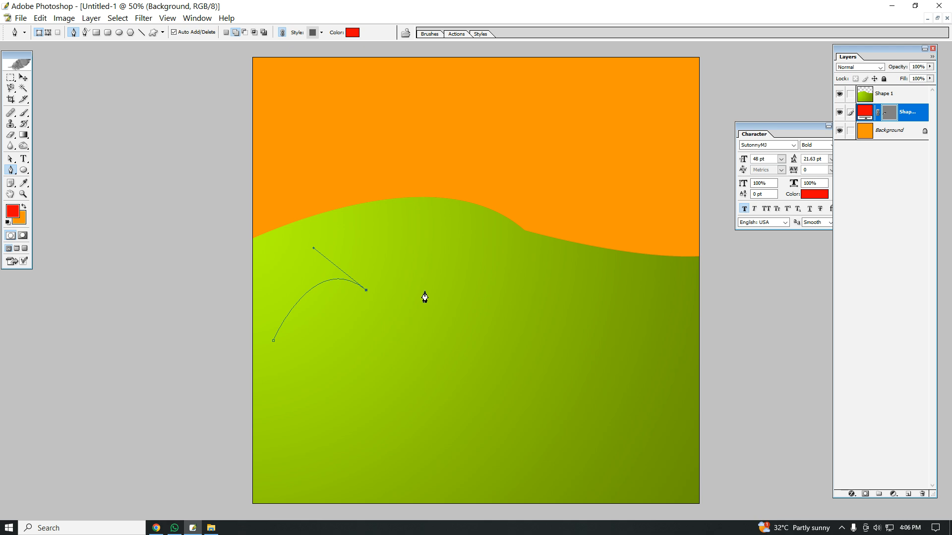
left_click_drag(496, 301, 526, 231)
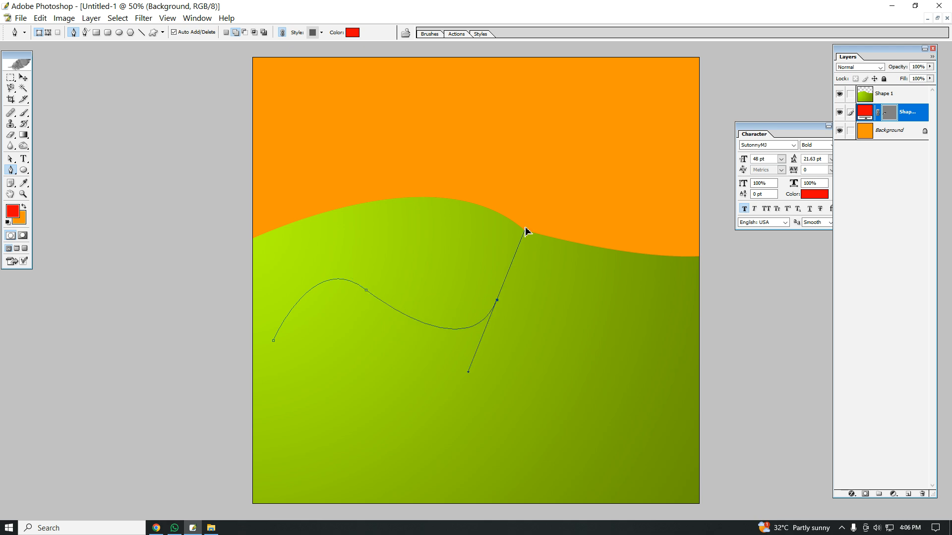
left_click(497, 300, "alt")
left_click(542, 392)
left_click(305, 432)
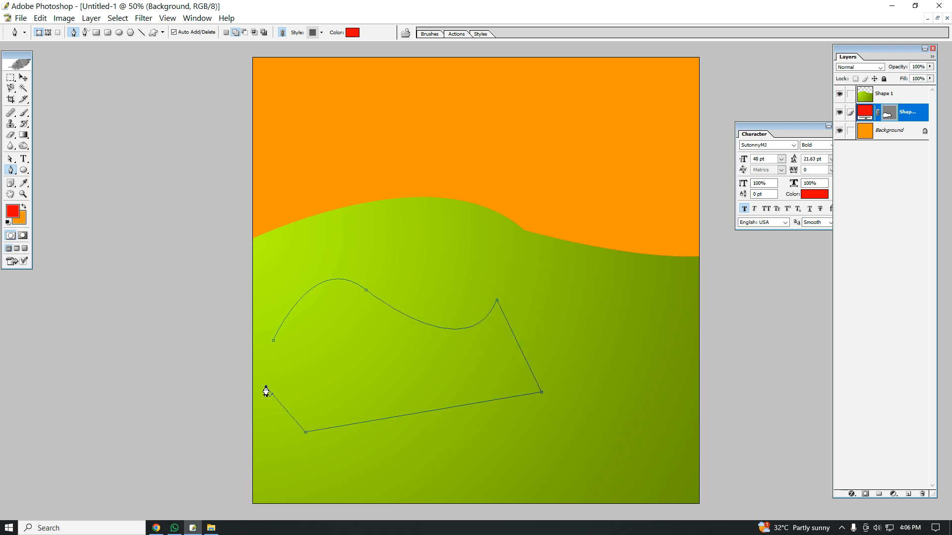
left_click(267, 348)
key("ctrl+Return")
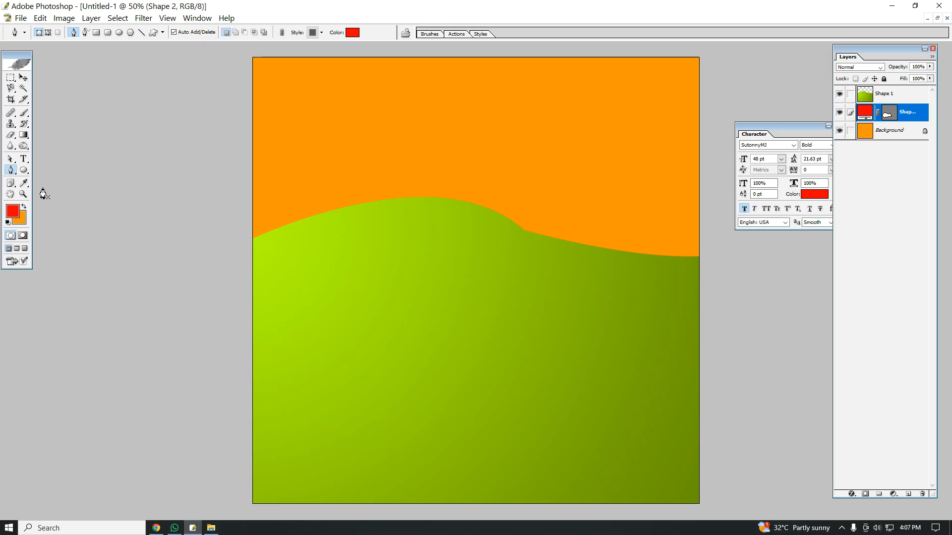
Compare the variants of the shape tool with those of the marquee tool
left_click(23, 170)
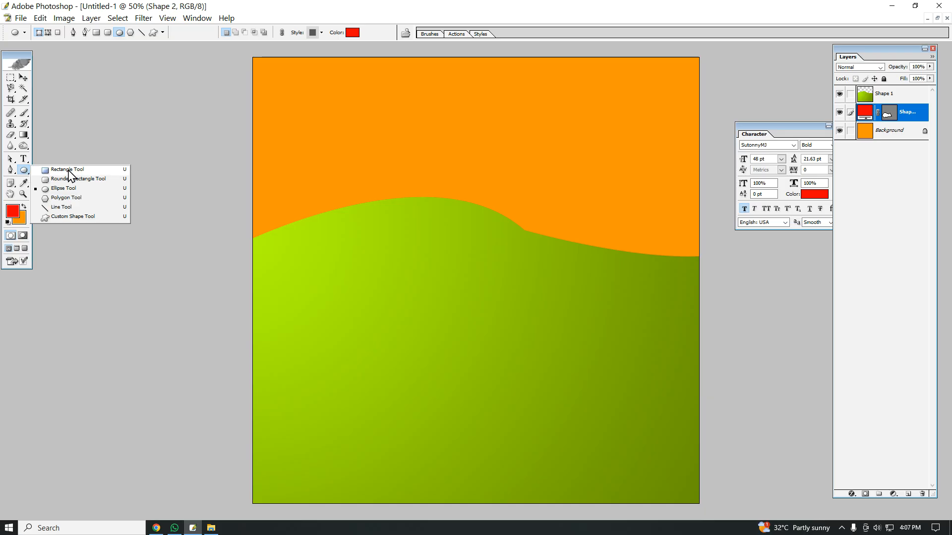
left_click(10, 78)
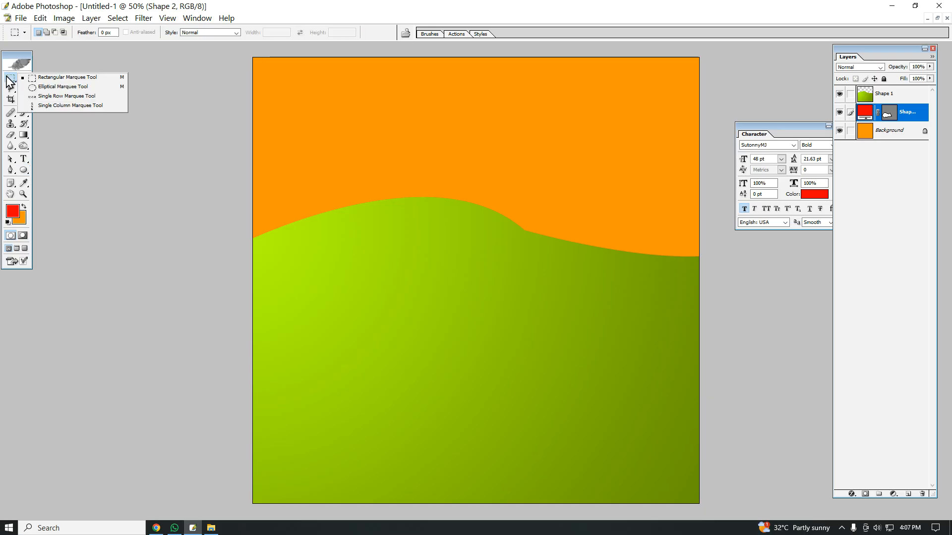
left_click(24, 171)
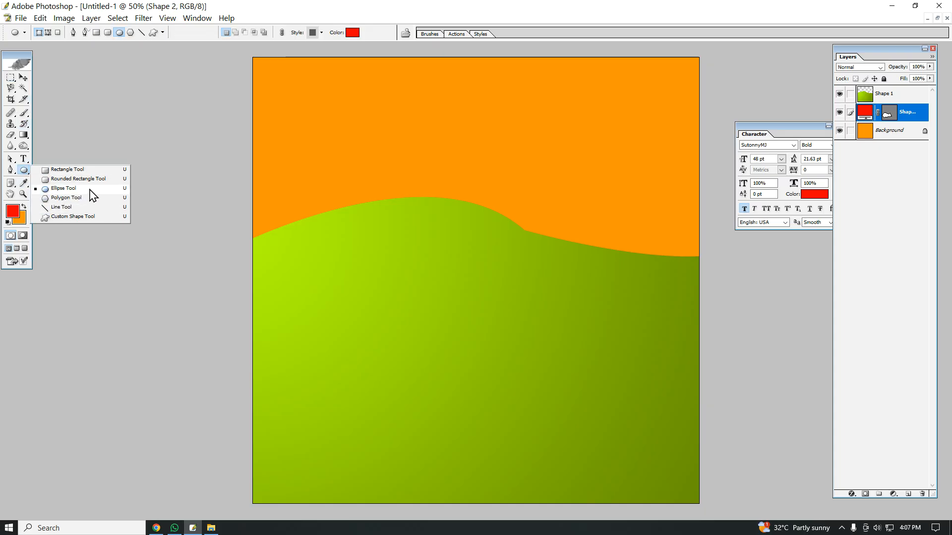
left_click(10, 78)
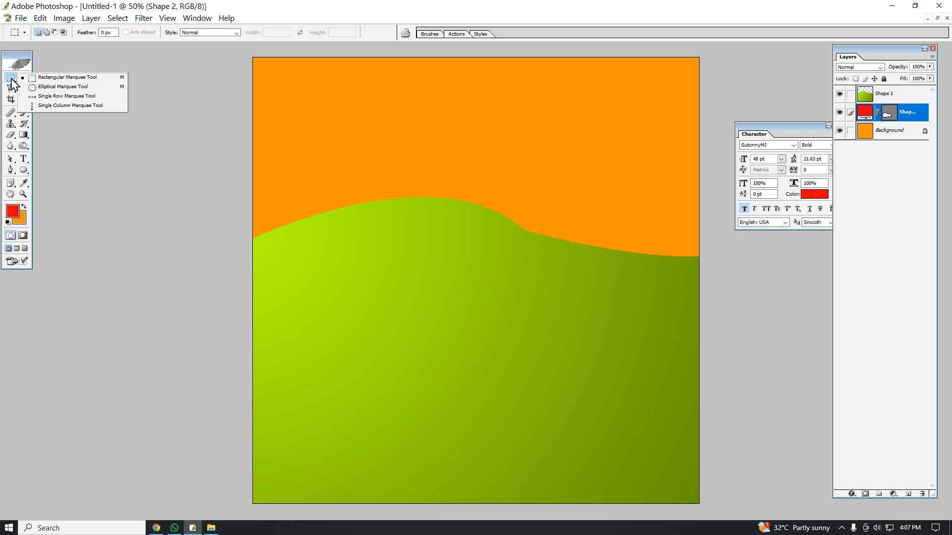
left_click(23, 170)
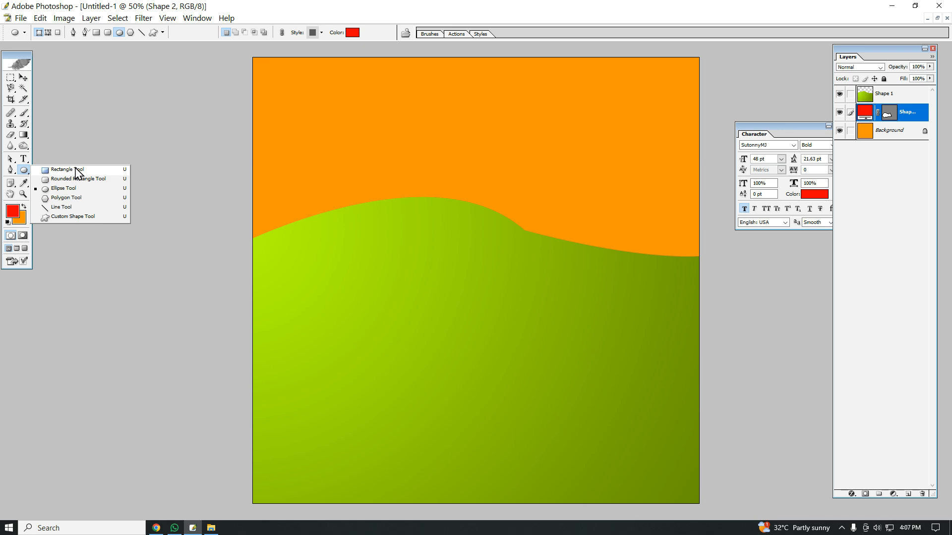
Look through the Eyedropper tool's variants and choose the Eyedropper Tool
left_click(24, 185)
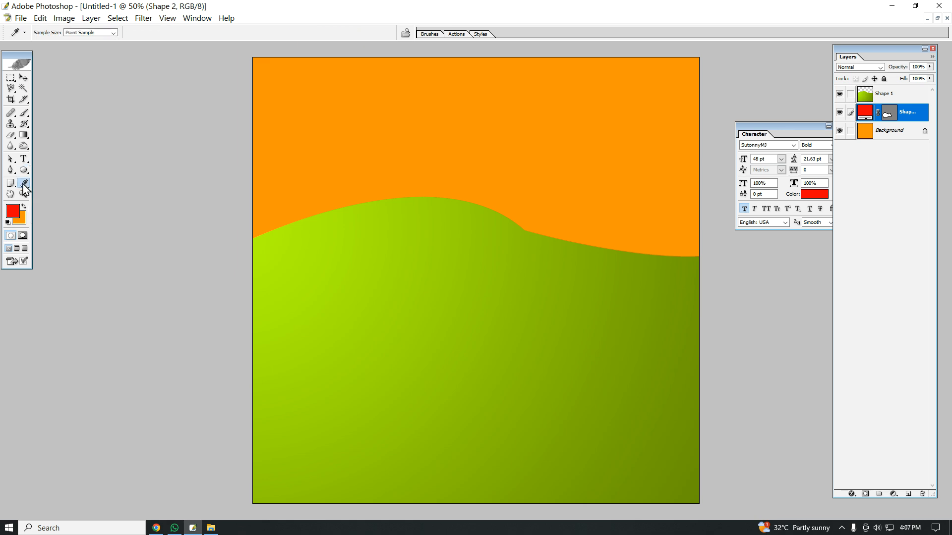
right_click(25, 186)
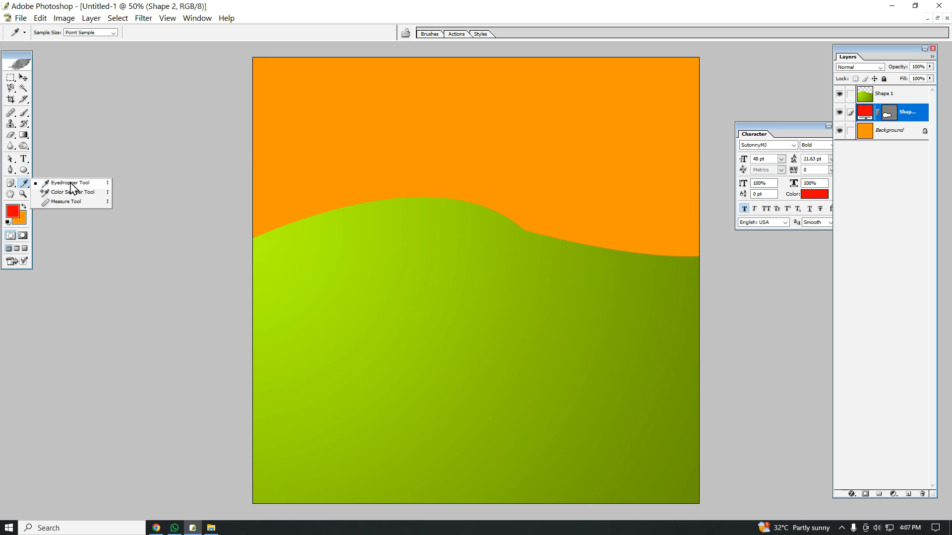
left_click(71, 183)
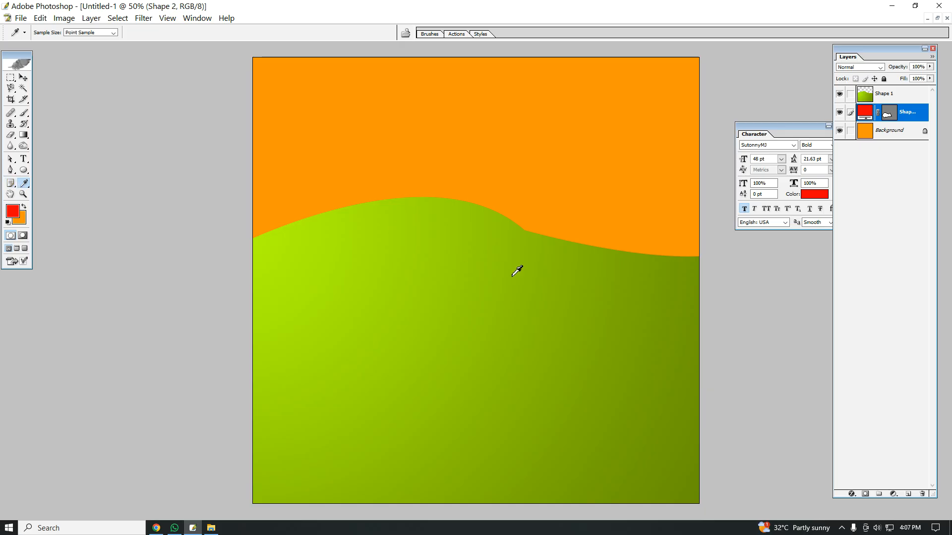
Select a wide rectangle in the middle of the green area with the Rectangular Marquee and check the selection's available commands
left_click(10, 77)
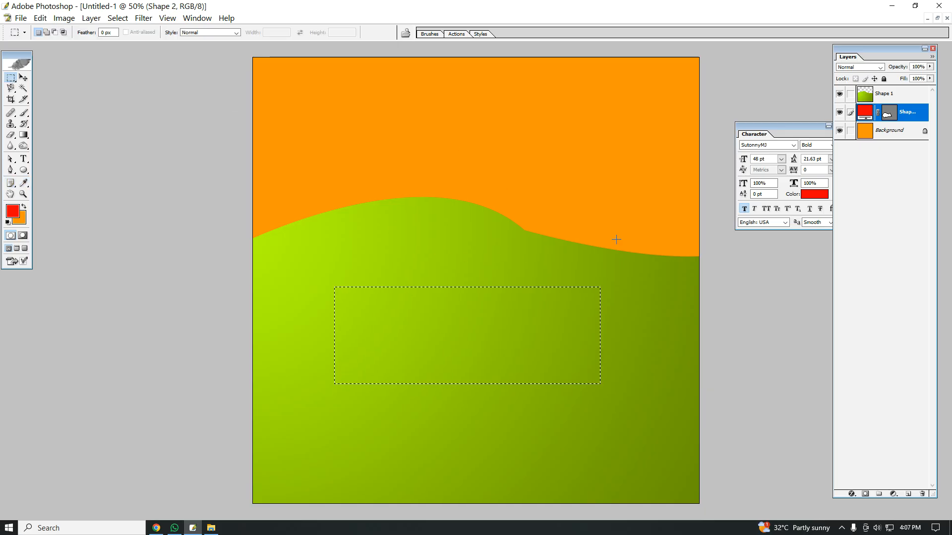
right_click(414, 328)
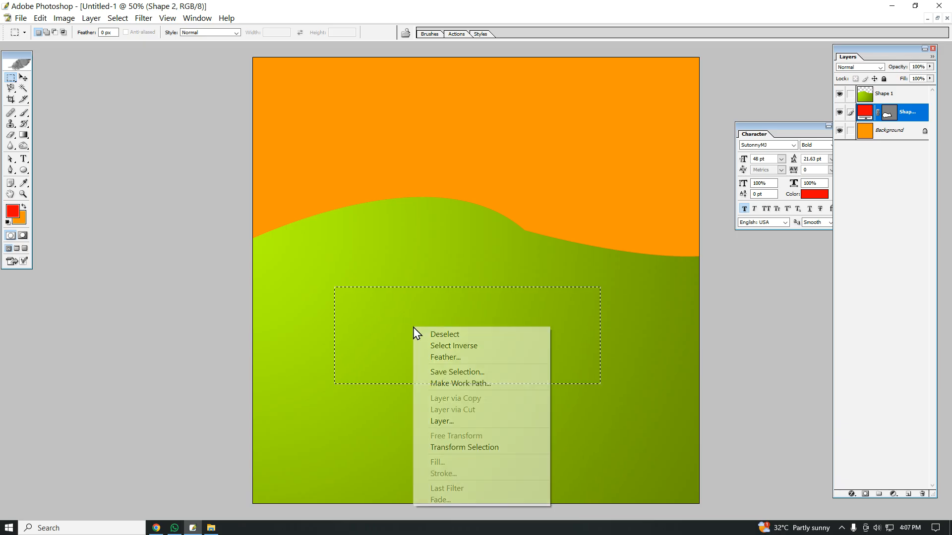
left_click(427, 289)
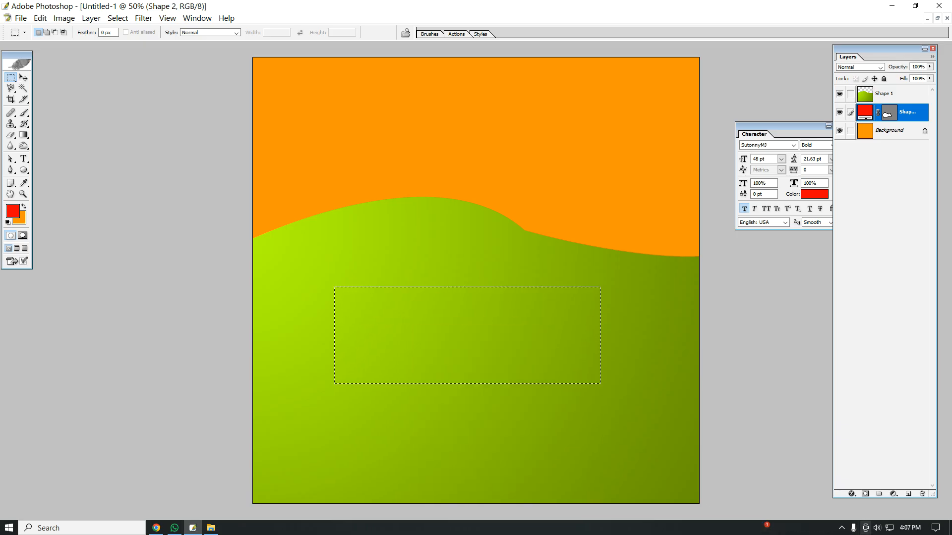
Fill the rectangular selection with red on a new layer, deselect it, and bring the layer above the green shape
left_click(908, 495)
right_click(481, 317)
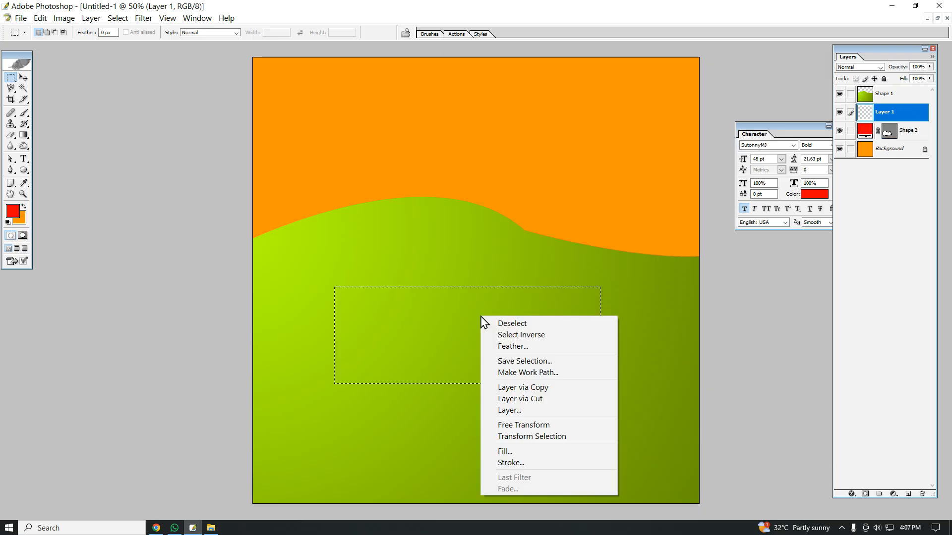
left_click(506, 450)
left_click(740, 186)
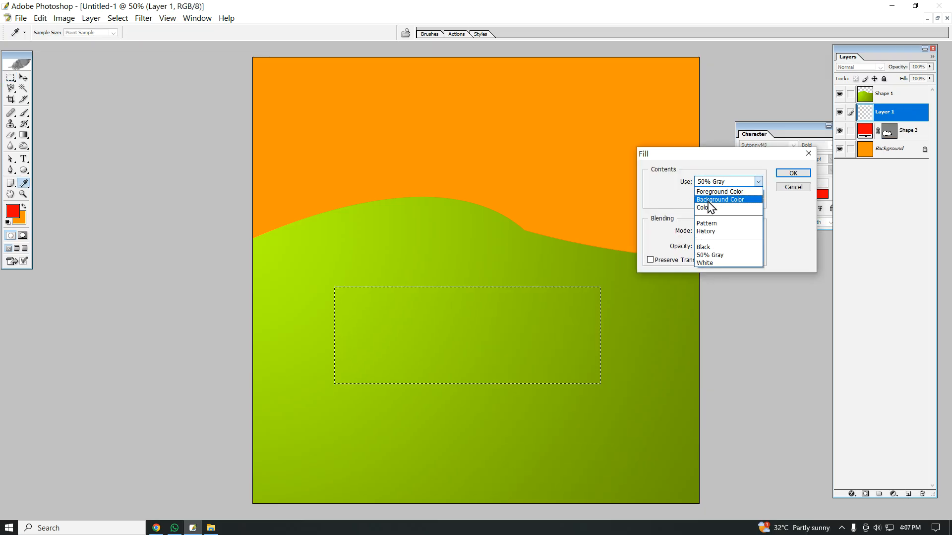
left_click(712, 207)
left_click_drag(696, 154, 750, 130)
left_click(839, 123)
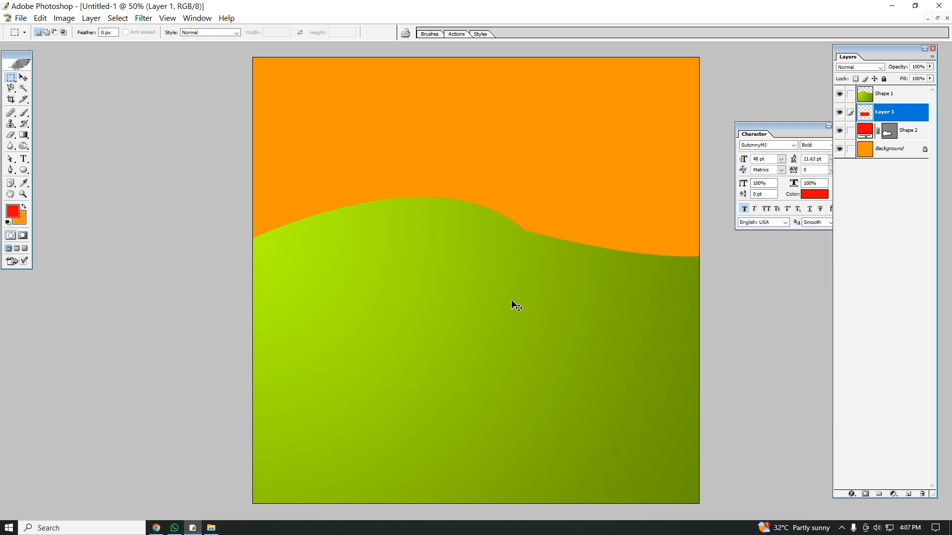
key("ctrl+bracketright")
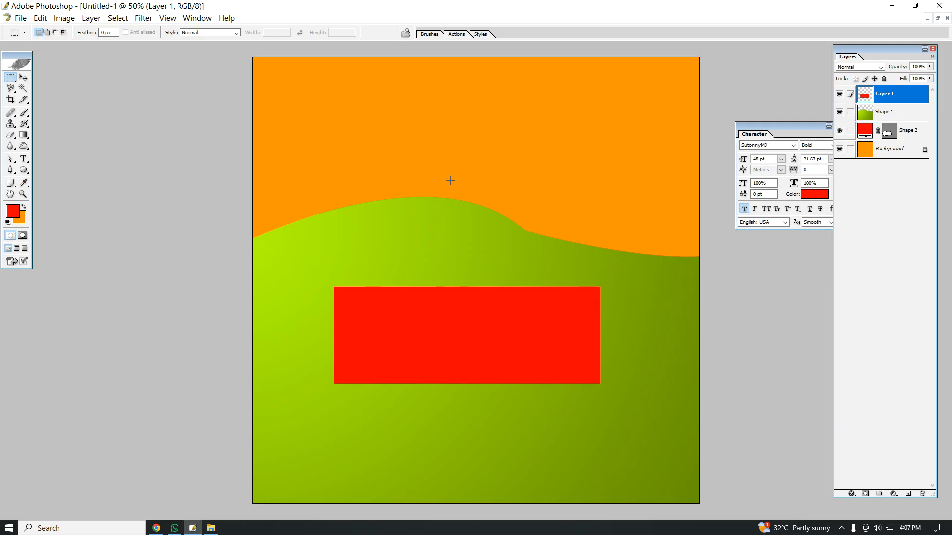
Load the red rectangle as a selection and recolour it with dark green sampled from the artwork, after sampling the orange background
left_click(865, 95, "ctrl")
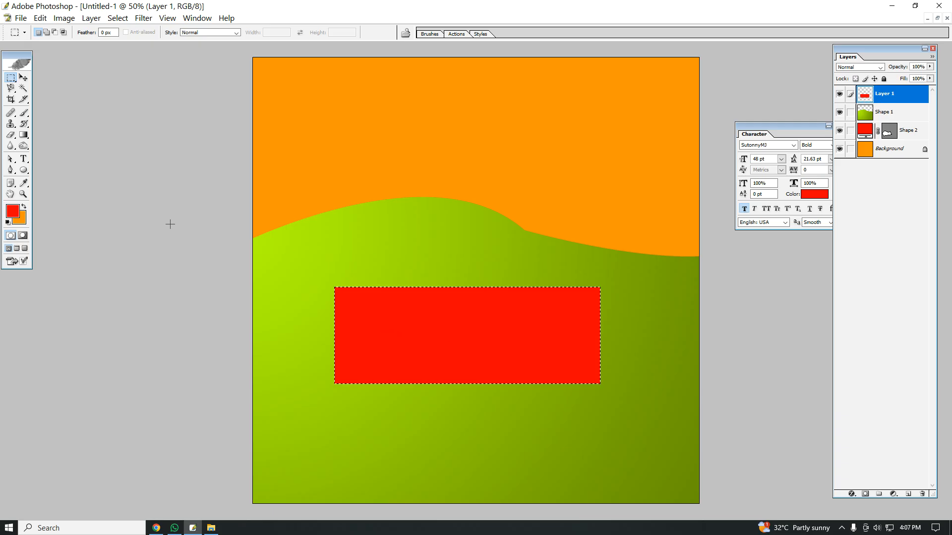
left_click(23, 183)
left_click(453, 88)
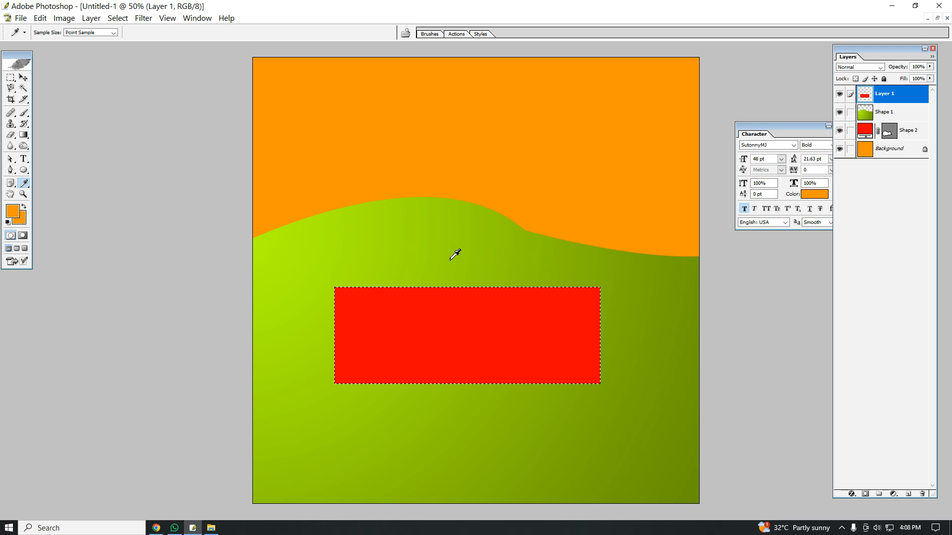
left_click(657, 398)
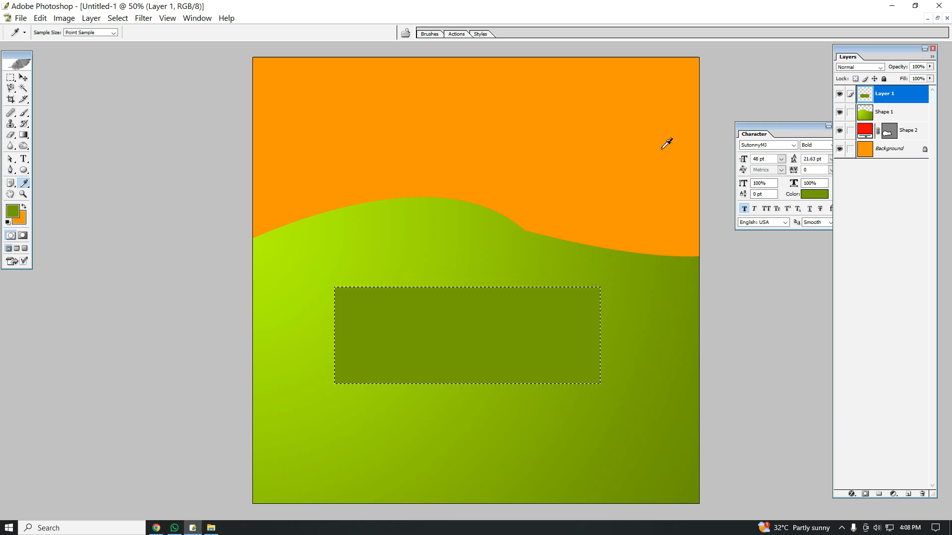
Deselect the rectangle, switch to full-screen mode with the menu bar, and move the canvas around with the Hand tool
left_click(10, 194)
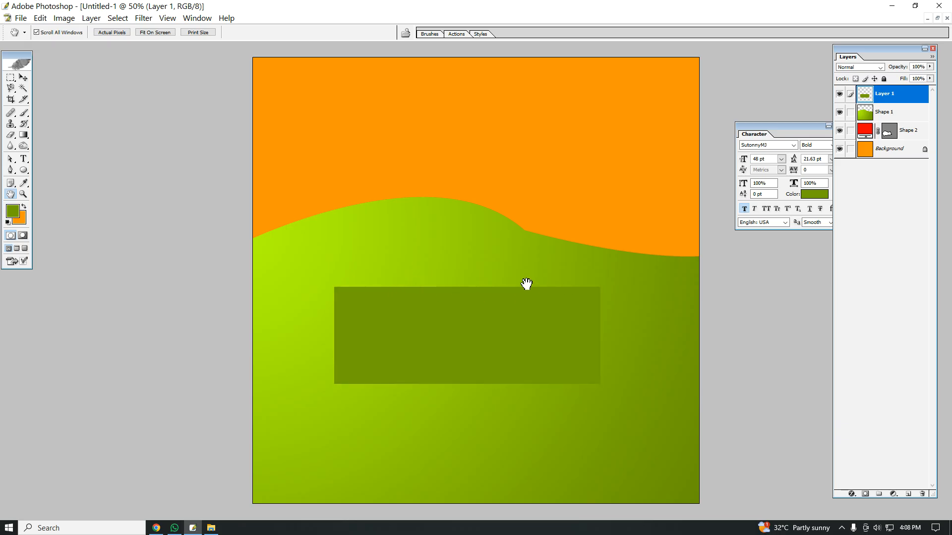
left_click(16, 249)
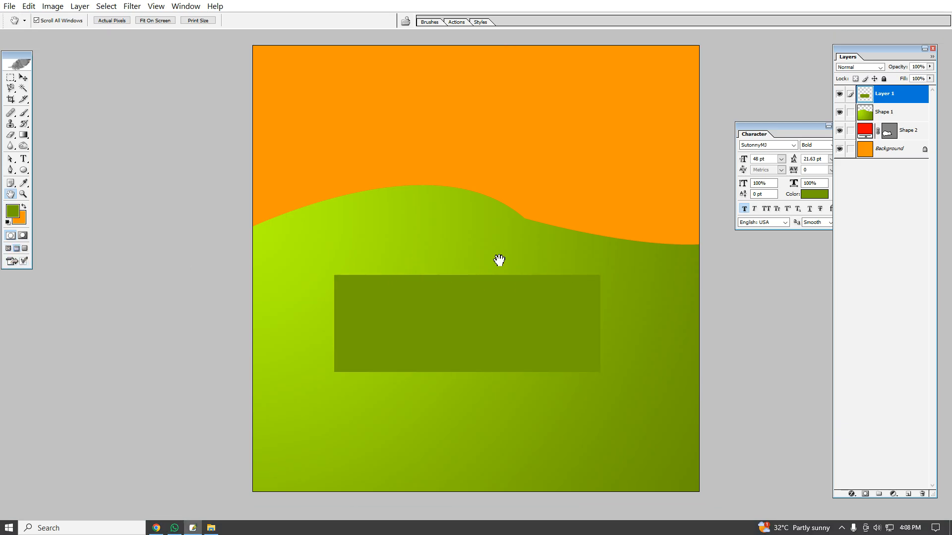
left_click_drag(436, 255, 318, 315)
left_click_drag(416, 302, 374, 276)
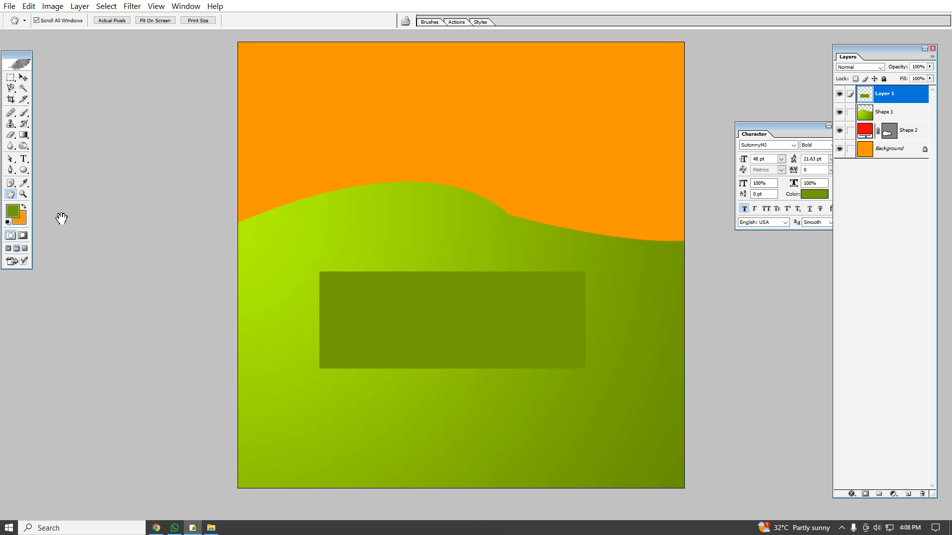
Zoom in on the artwork with the Zoom tool and return to the standard screen mode
left_click(23, 194)
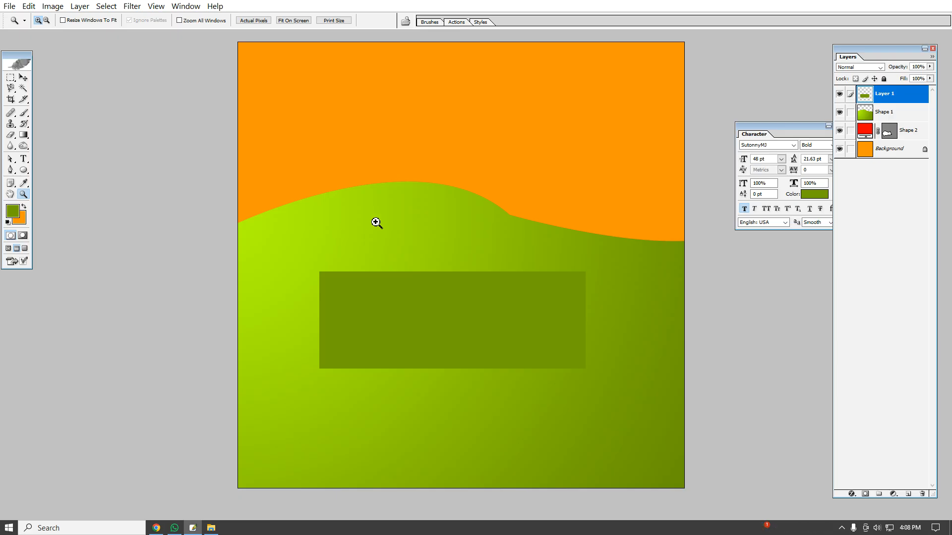
left_click(358, 301)
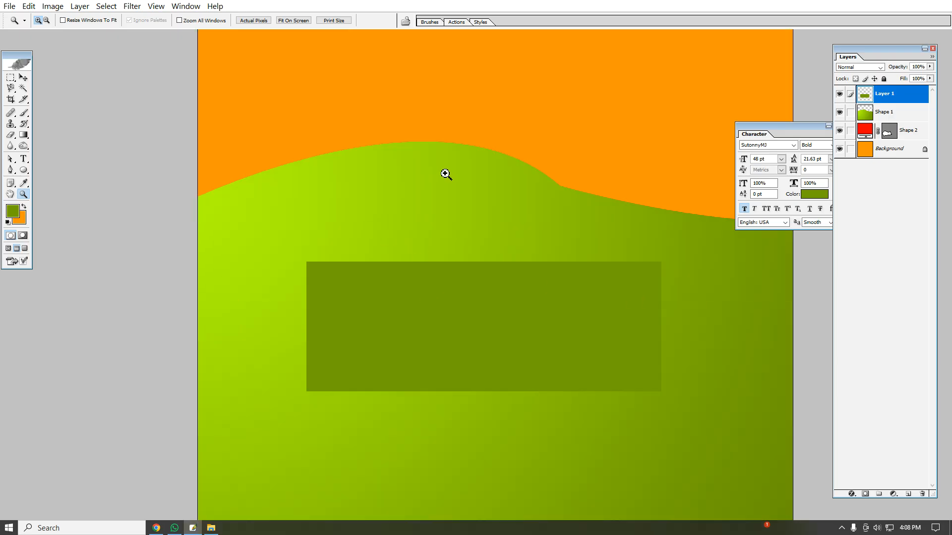
left_click(8, 249)
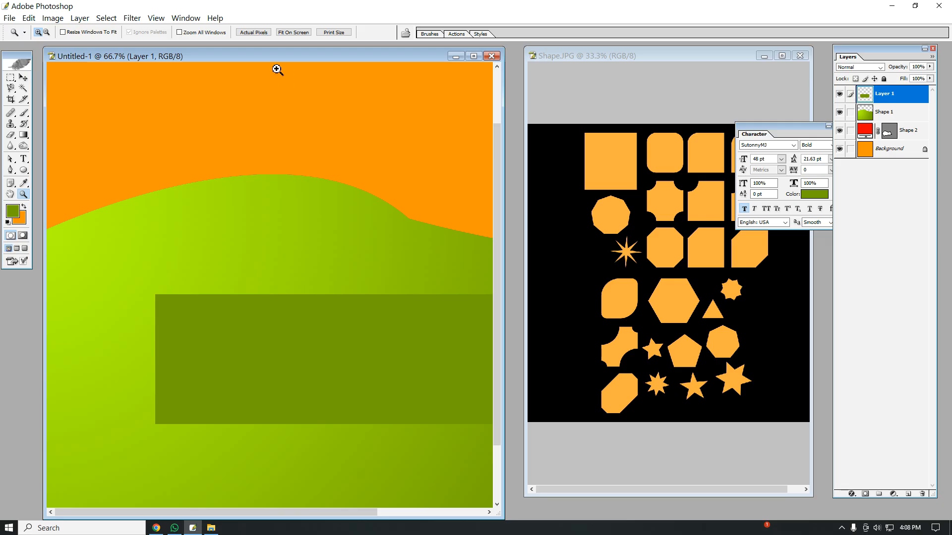
Zoom the artwork and Shape.JPG in and out together using the Zoom All Windows option, and turn the option off
left_click(692, 58)
left_click_drag(691, 55, 679, 54)
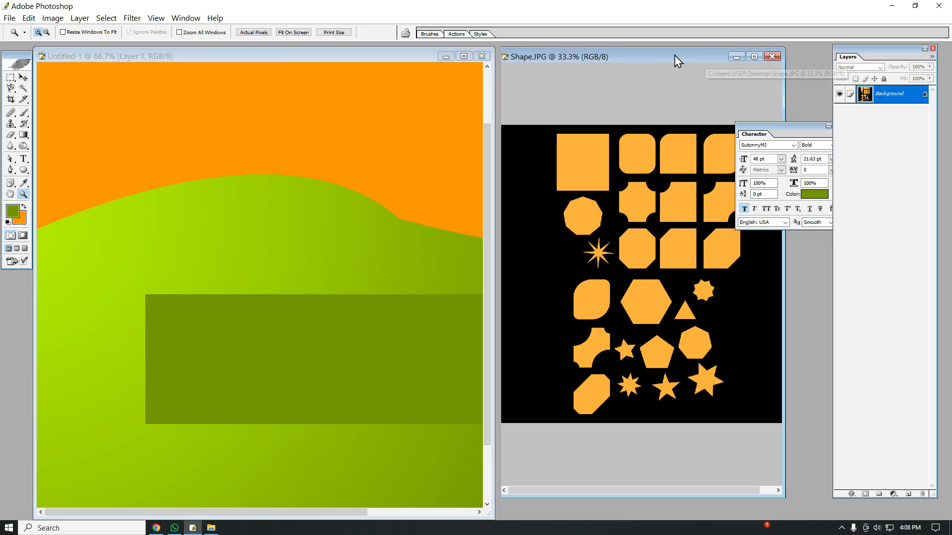
left_click(180, 32)
left_click(337, 218)
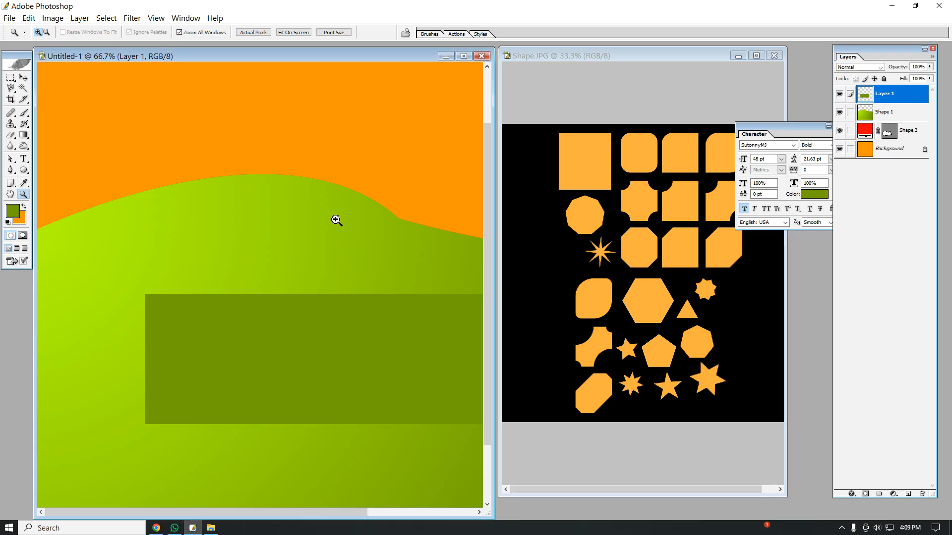
left_click(333, 254)
key("alt")
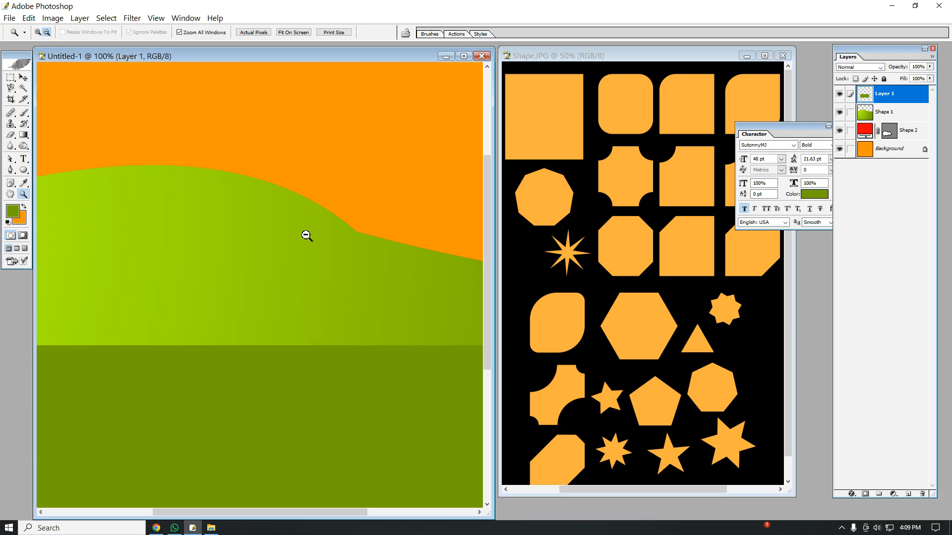
left_click(308, 236, "alt")
left_click(309, 235, "alt")
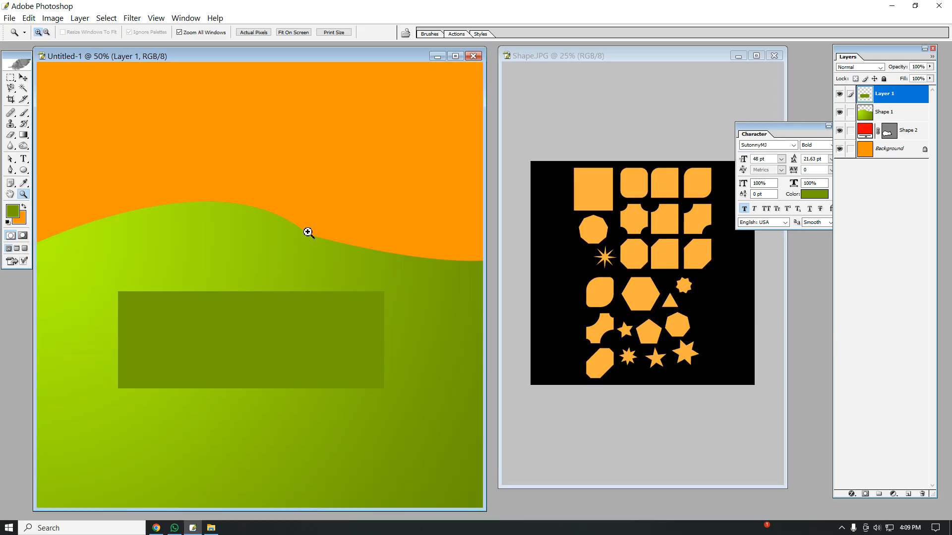
left_click(182, 32)
left_click(841, 528)
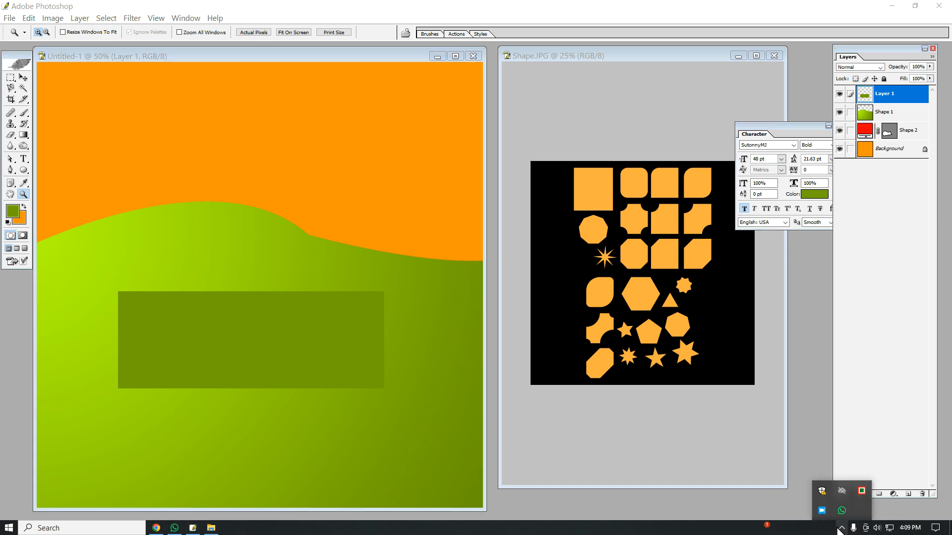